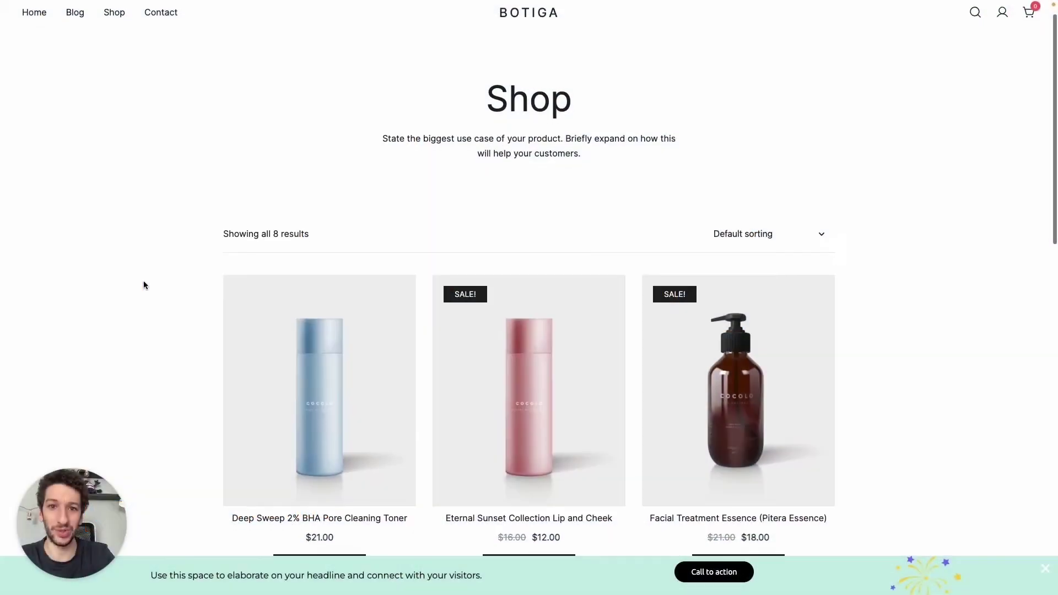
# Scroll the Botiga Shop page to see the 30% off SKINCARE promo popup.
pyautogui.scroll(-3, 143, 282)
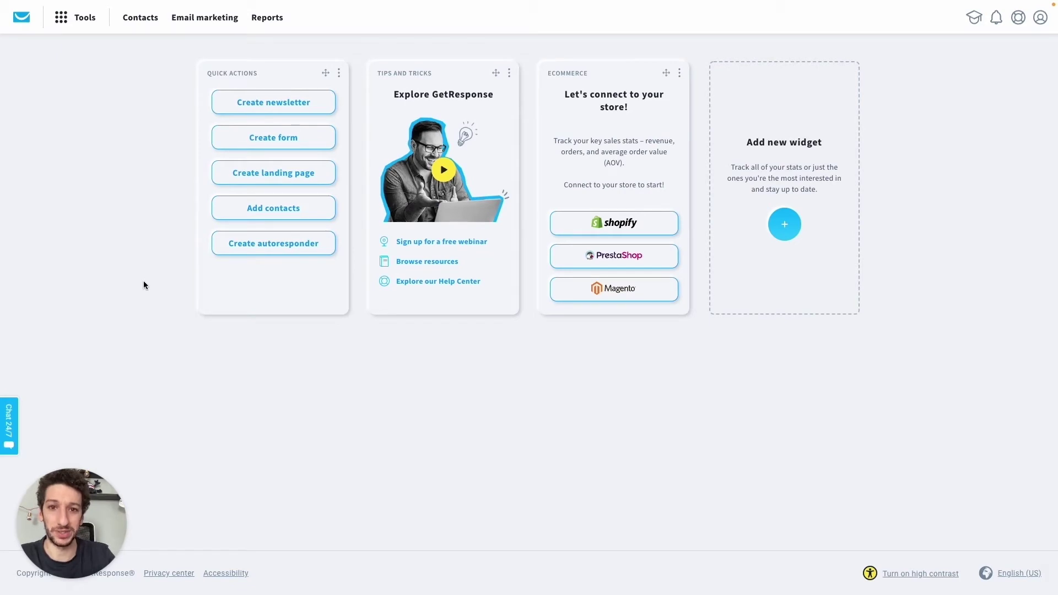
# Go to Tools > Forms and popups to list the existing forms and popups.
pyautogui.click(70, 23)
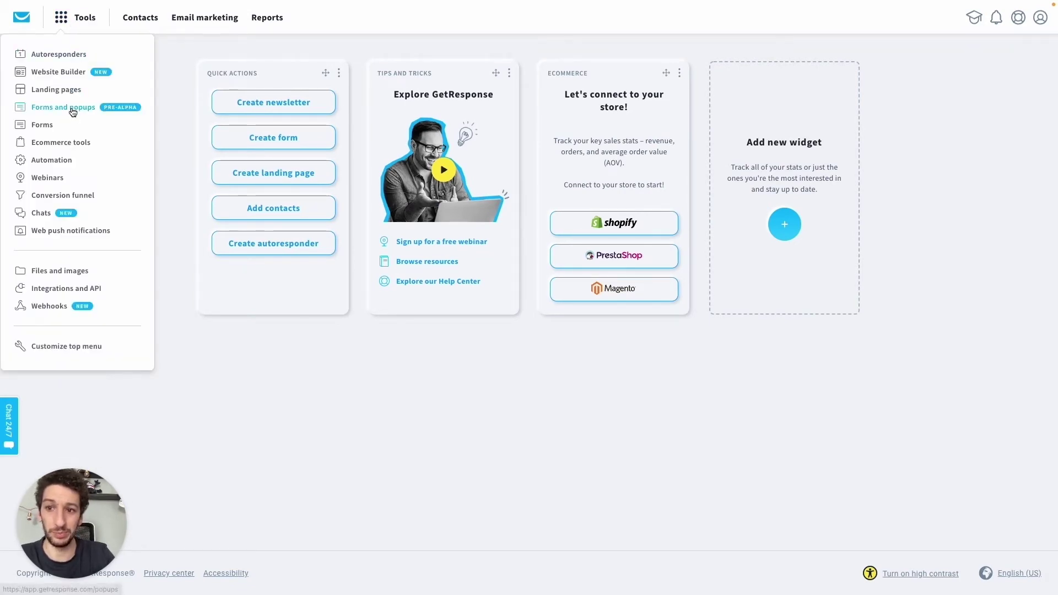
pyautogui.click(71, 111)
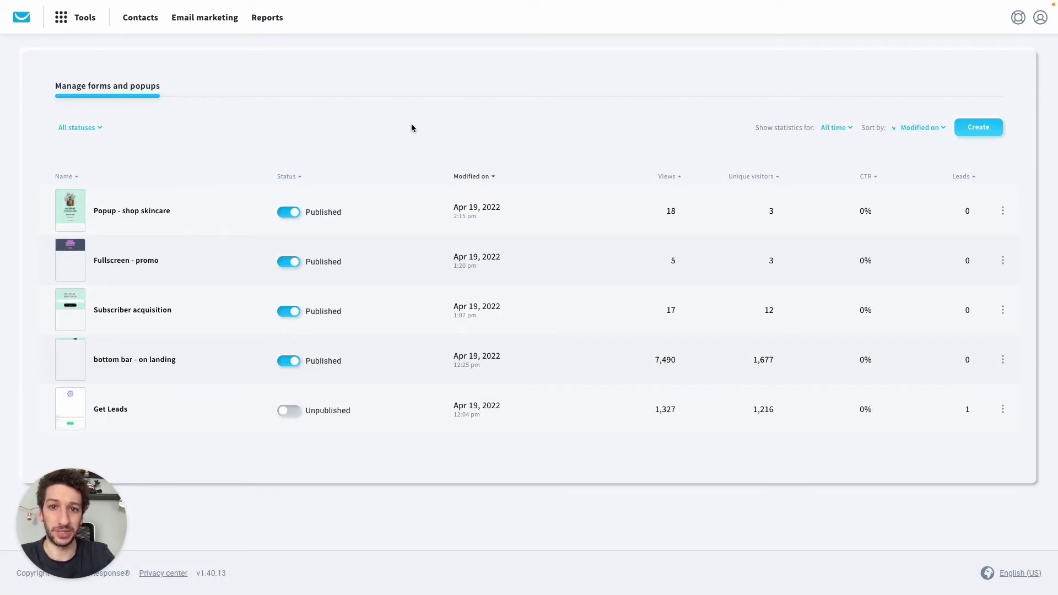
# Create a new form shown 'In a popup' and pick template #002.
pyautogui.click(984, 133)
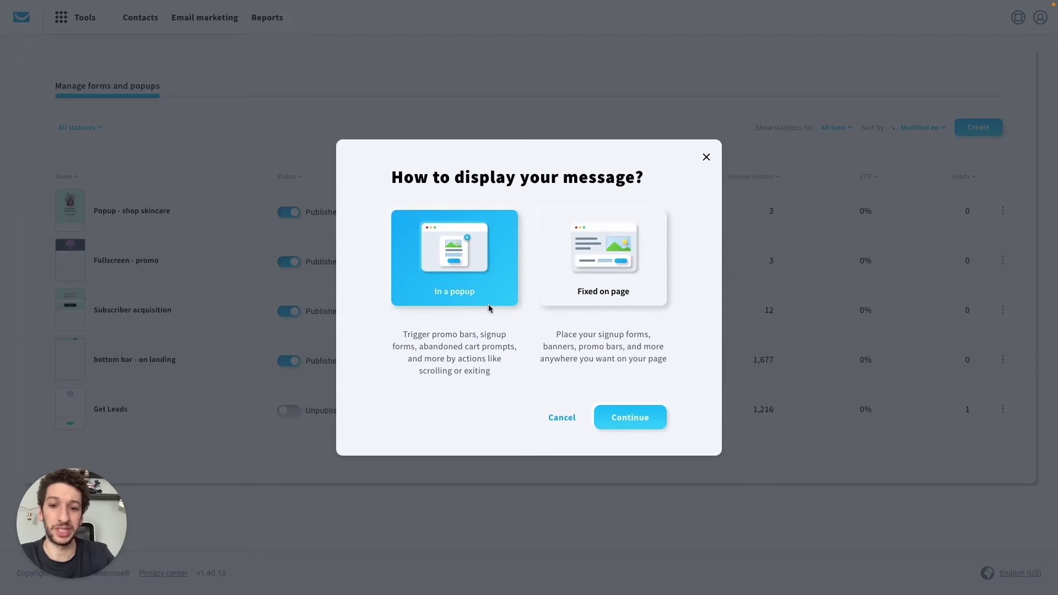
pyautogui.click(625, 424)
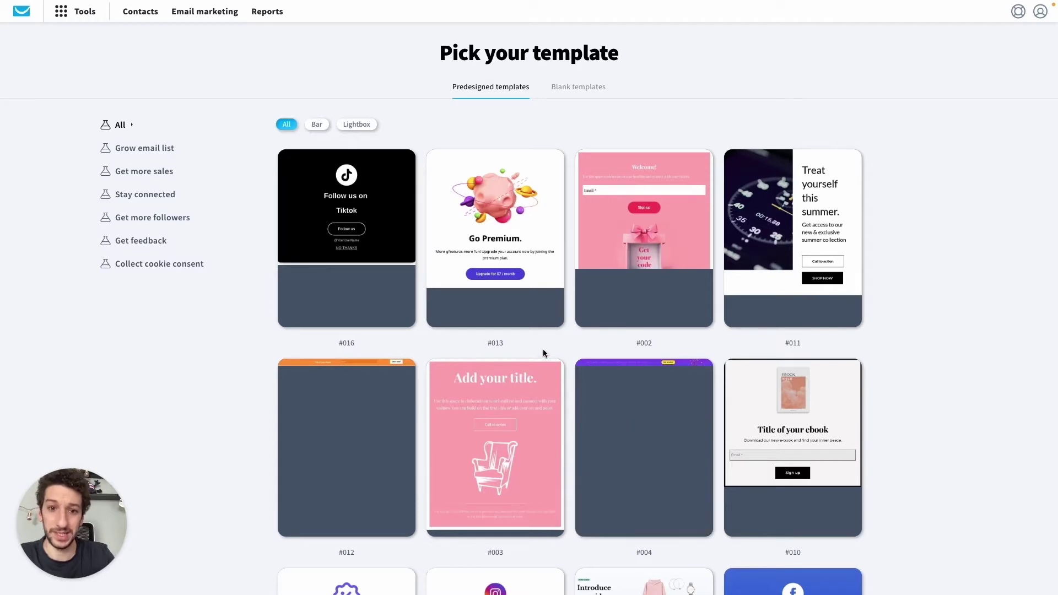
pyautogui.scroll(-1, 529, 365)
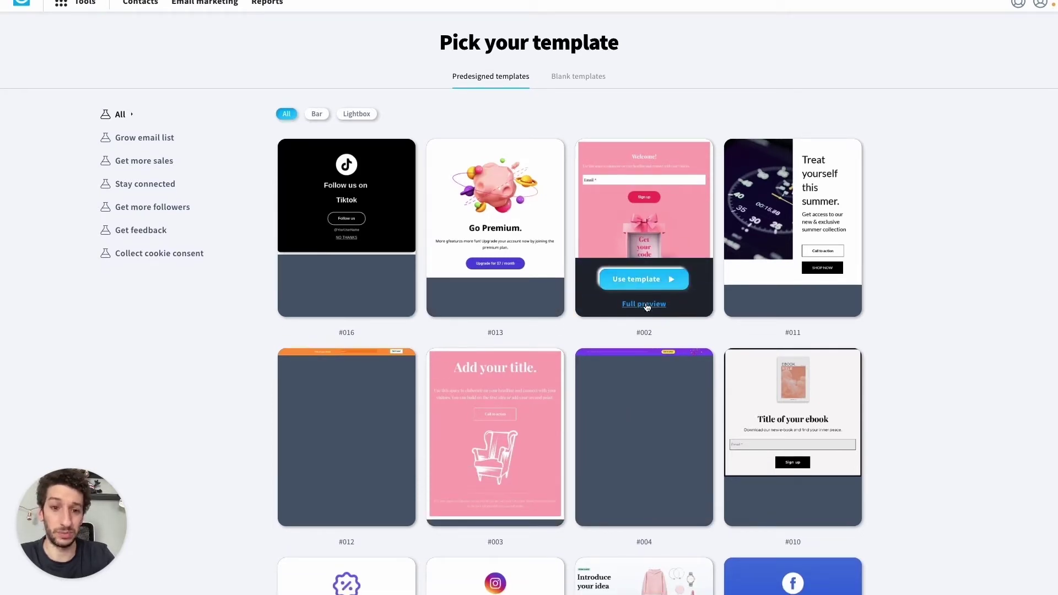
pyautogui.click(652, 279)
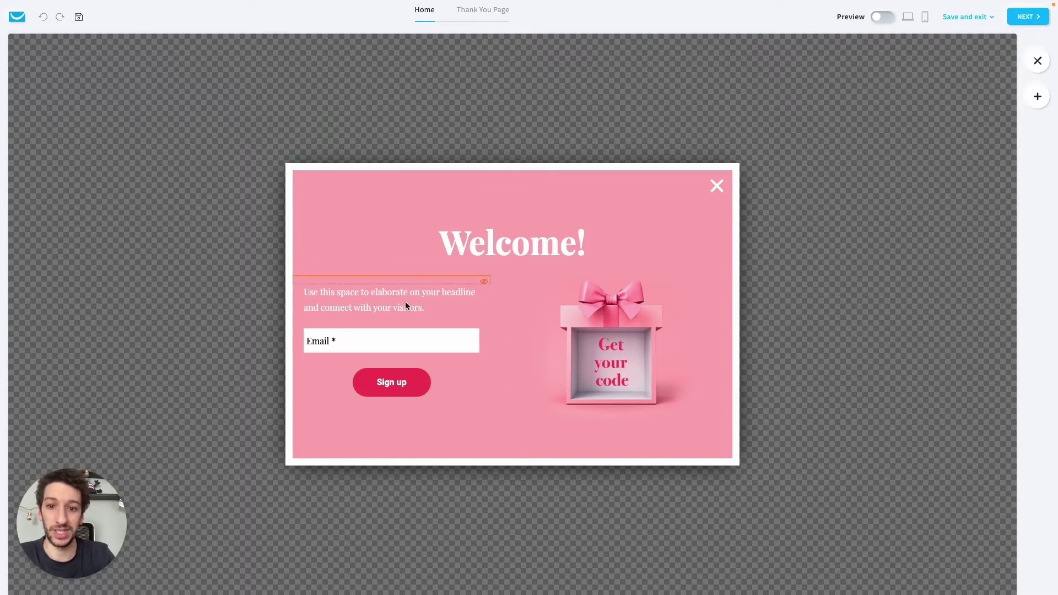
# Preview the template's pink Thank you page, then return to the Welcome! Home page.
pyautogui.click(479, 22)
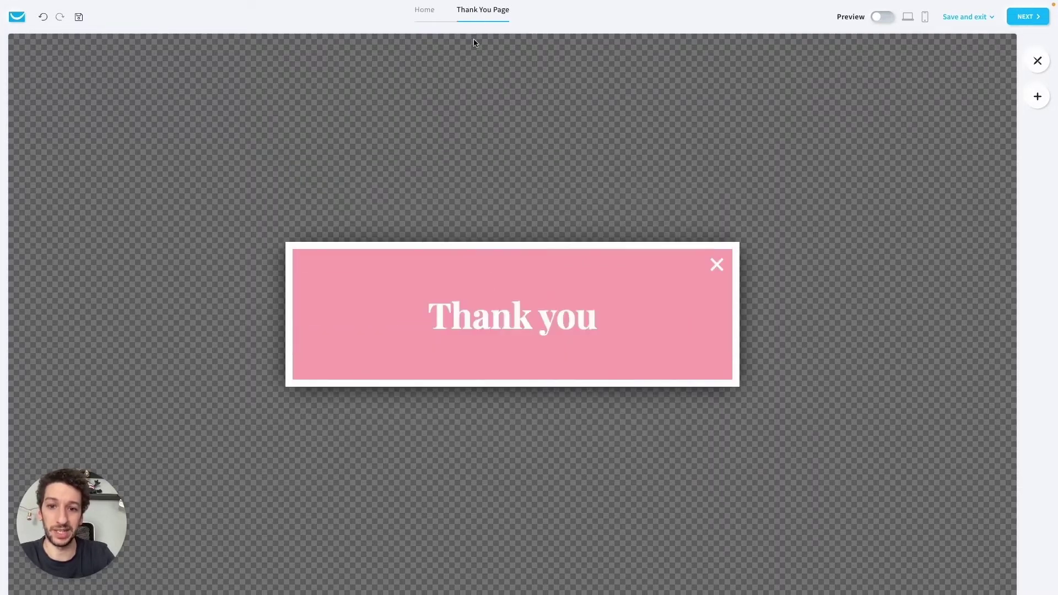
pyautogui.click(421, 21)
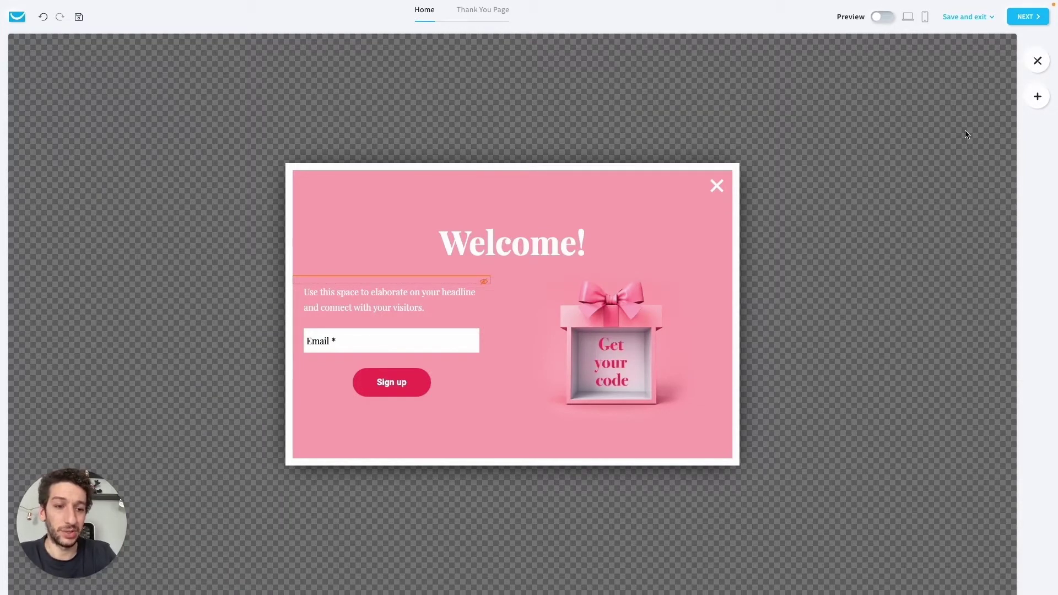
# Try top-left and middle-left popup positions, keep it centred, then show the addable elements.
pyautogui.click(1041, 62)
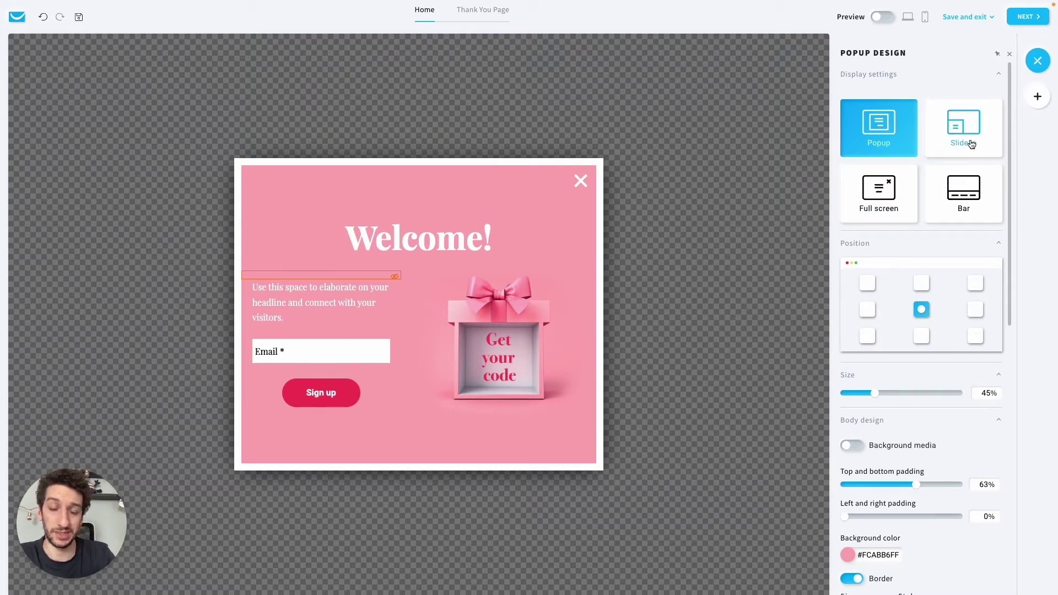
pyautogui.click(868, 284)
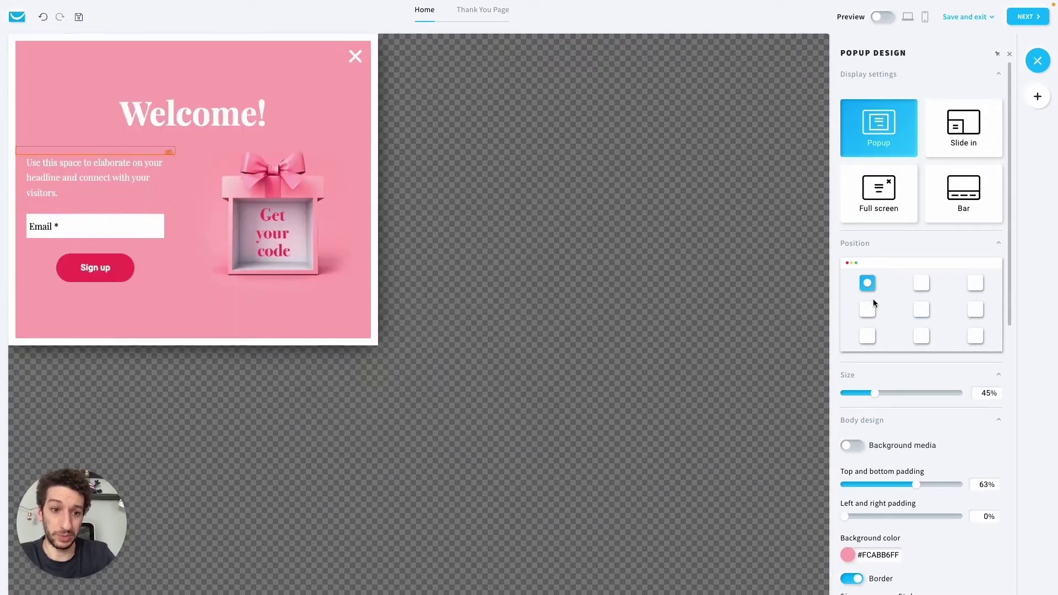
pyautogui.click(868, 309)
pyautogui.click(921, 309)
pyautogui.scroll(-2, 894, 319)
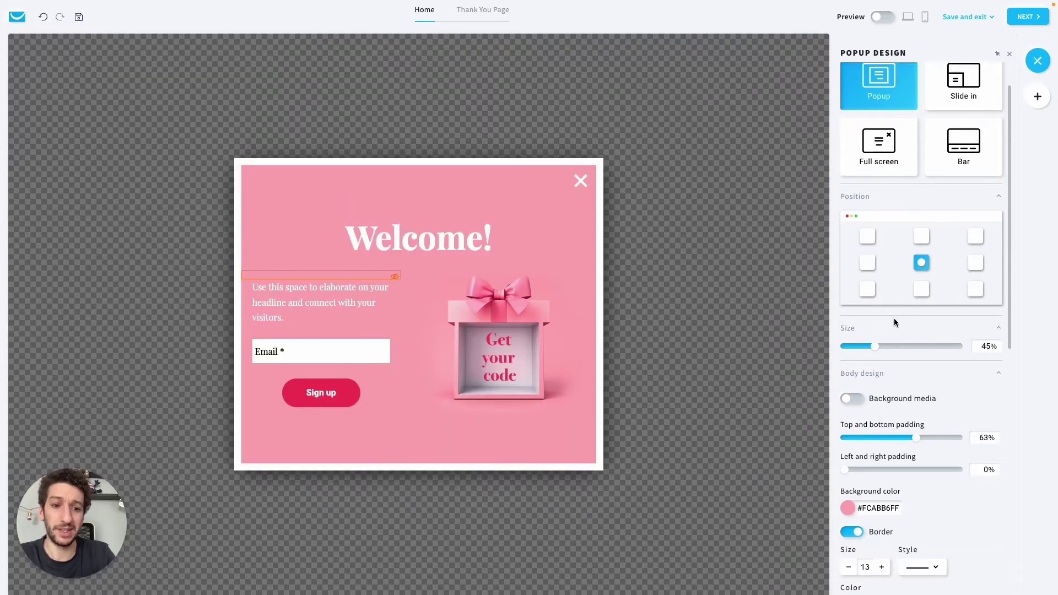
pyautogui.scroll(-4, 894, 322)
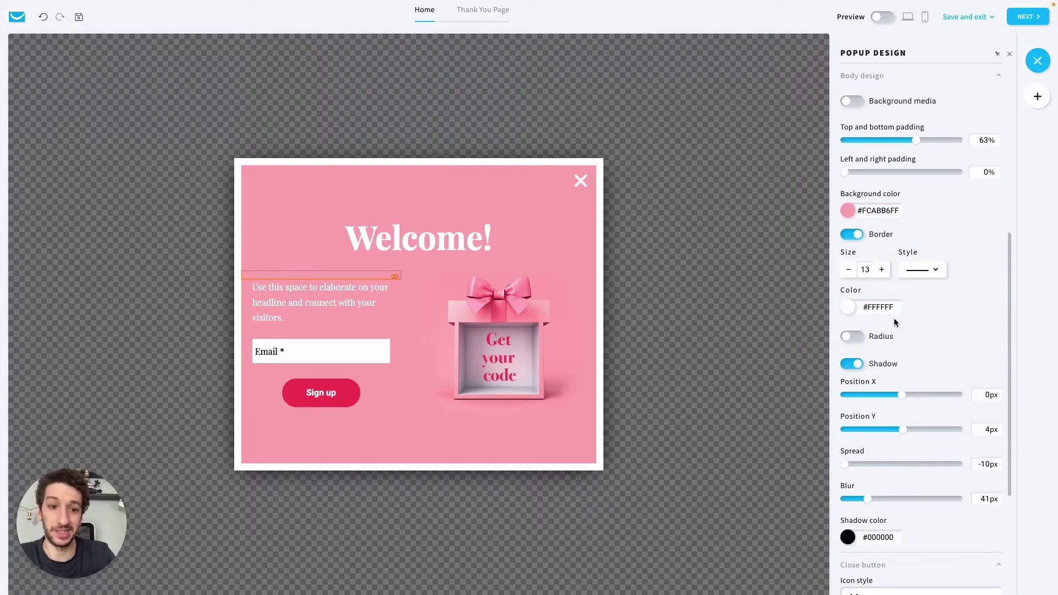
pyautogui.scroll(-3, 894, 319)
pyautogui.scroll(10, 894, 319)
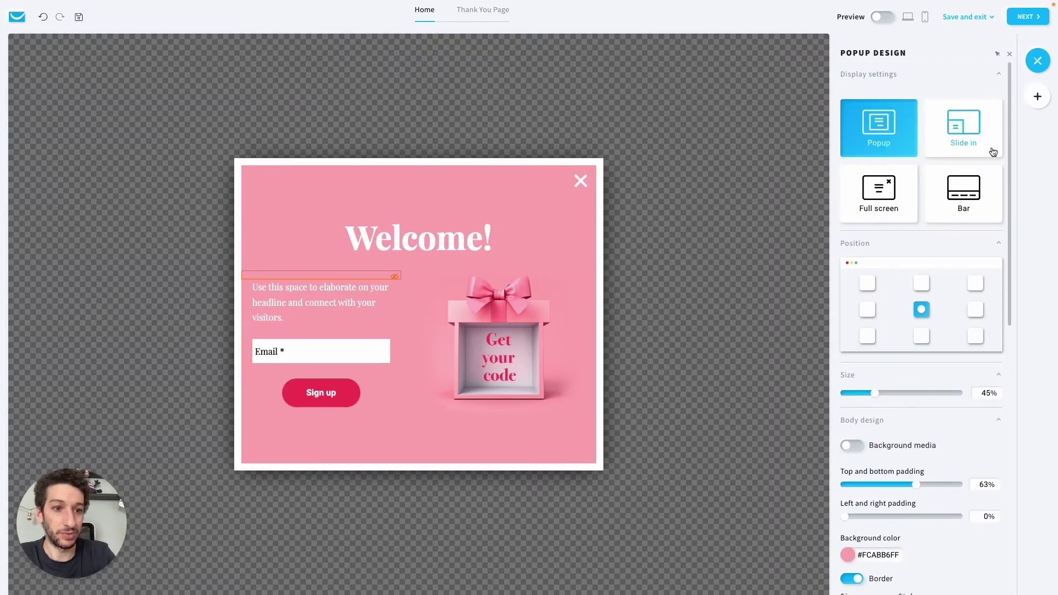
pyautogui.click(1037, 97)
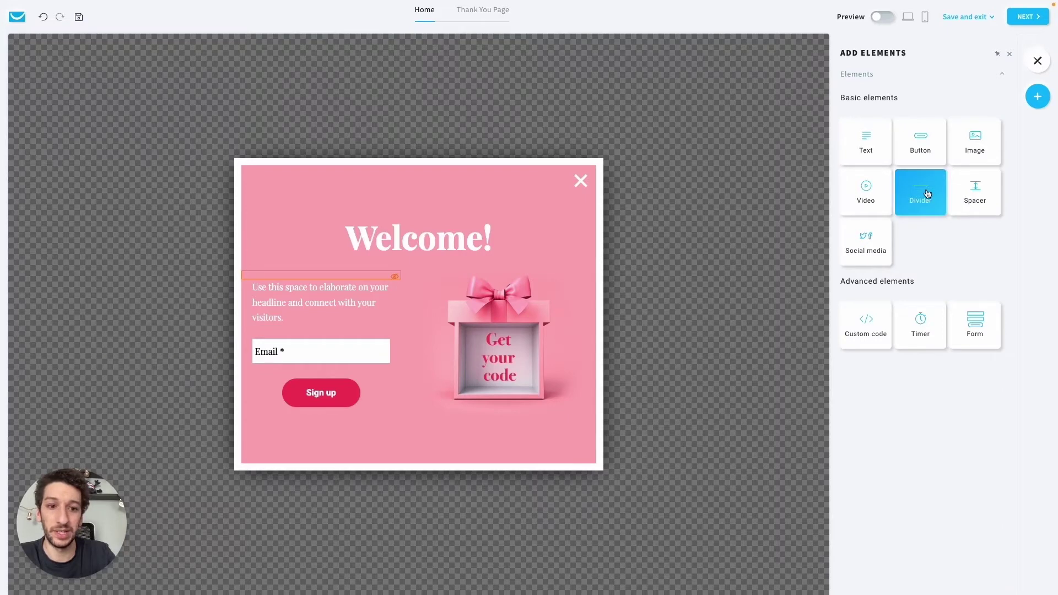
# Add a divider below the Welcome! heading, delete it, and continue to Display rules.
pyautogui.moveTo(928, 193); pyautogui.dragTo(456, 249)
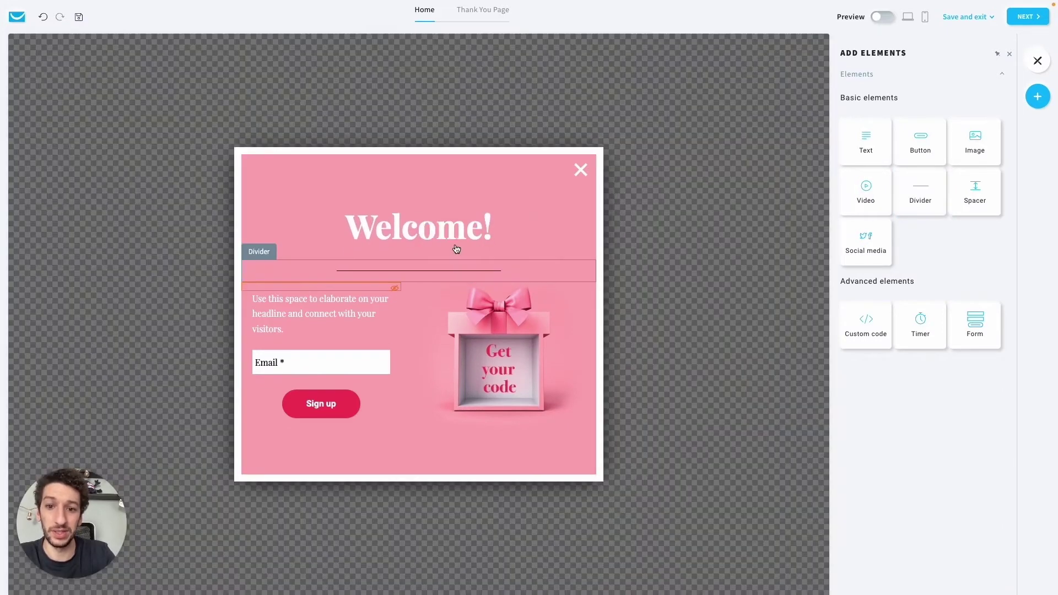
pyautogui.moveTo(577, 274)
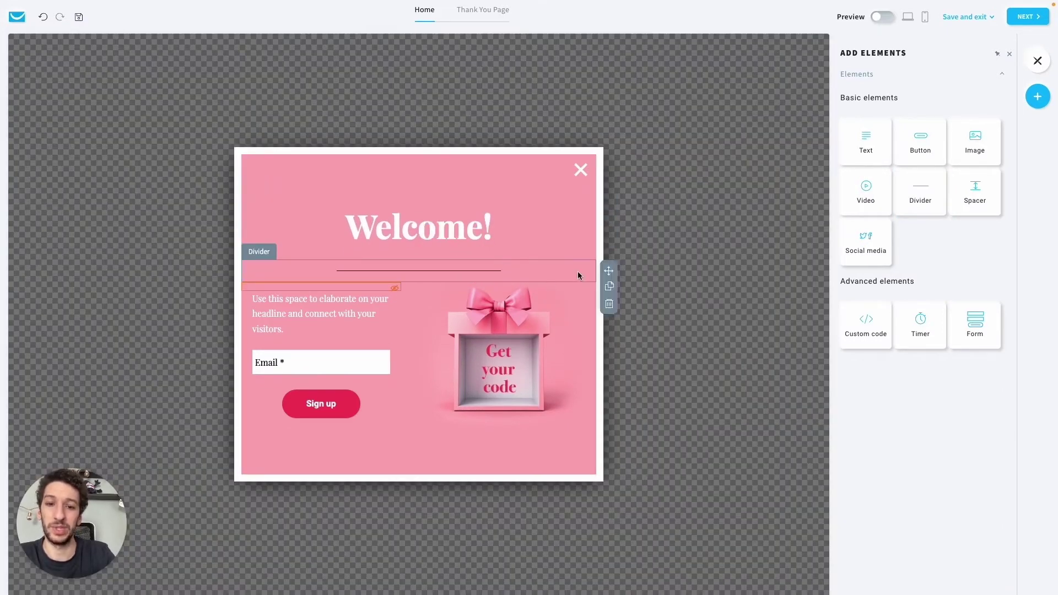
pyautogui.click(611, 302)
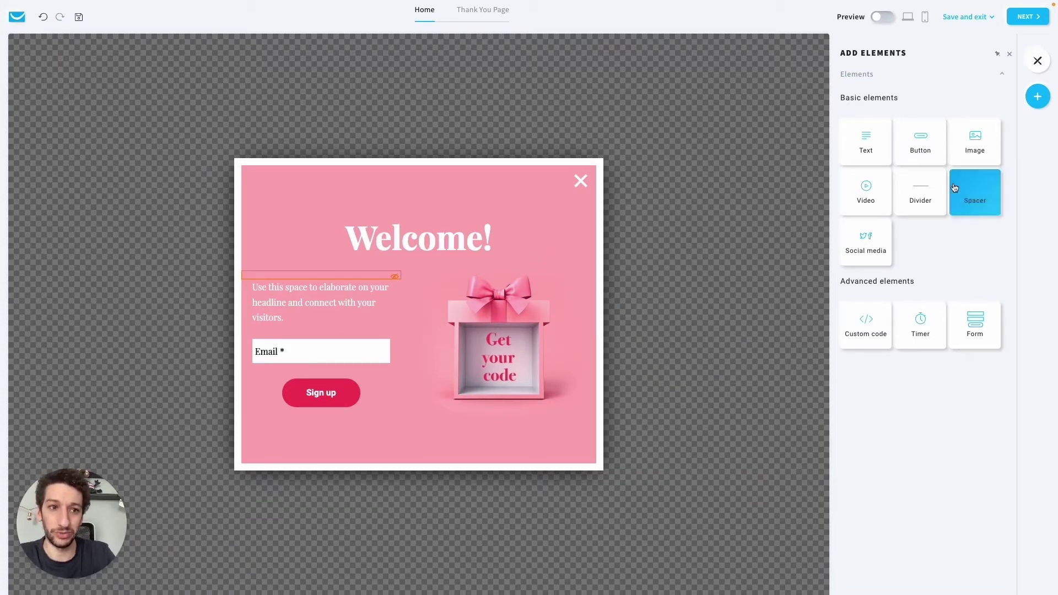
pyautogui.click(1027, 17)
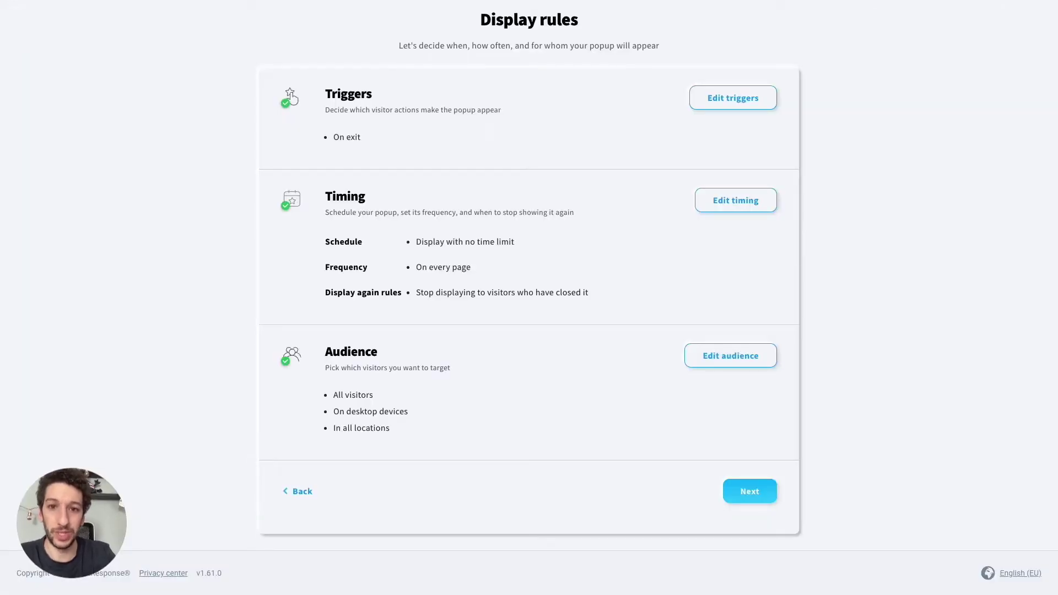
# Keep On exit as the popup's only trigger after briefly toggling On inactivity.
pyautogui.click(722, 101)
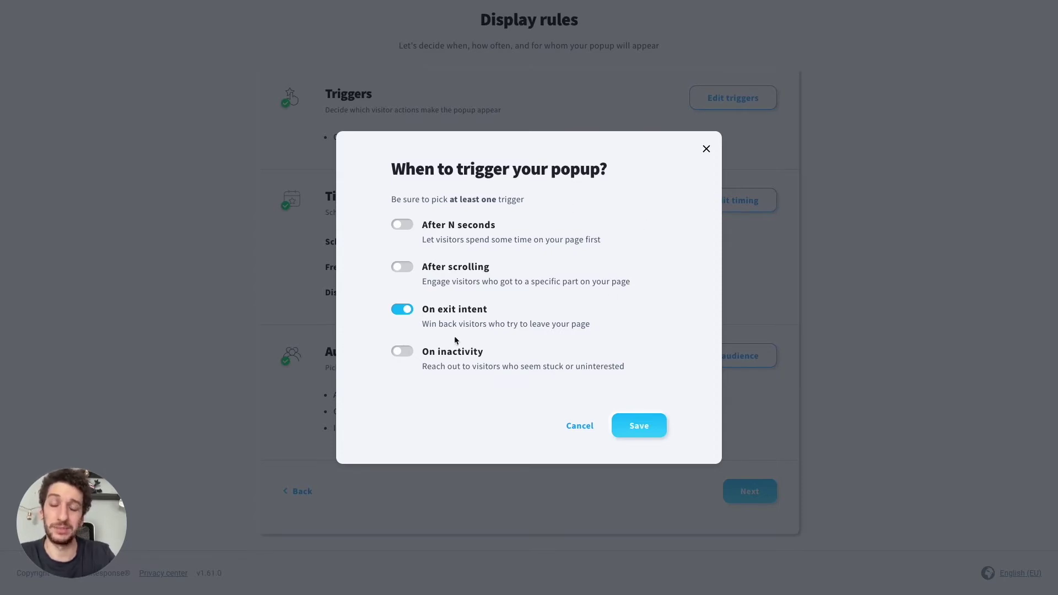
pyautogui.click(403, 353)
pyautogui.click(402, 338)
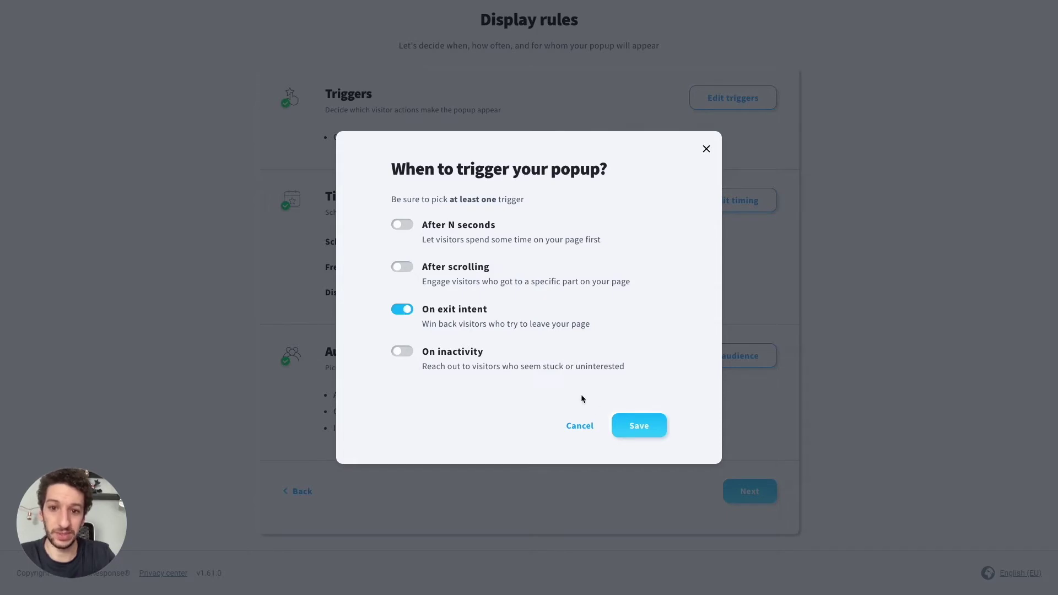
pyautogui.click(630, 429)
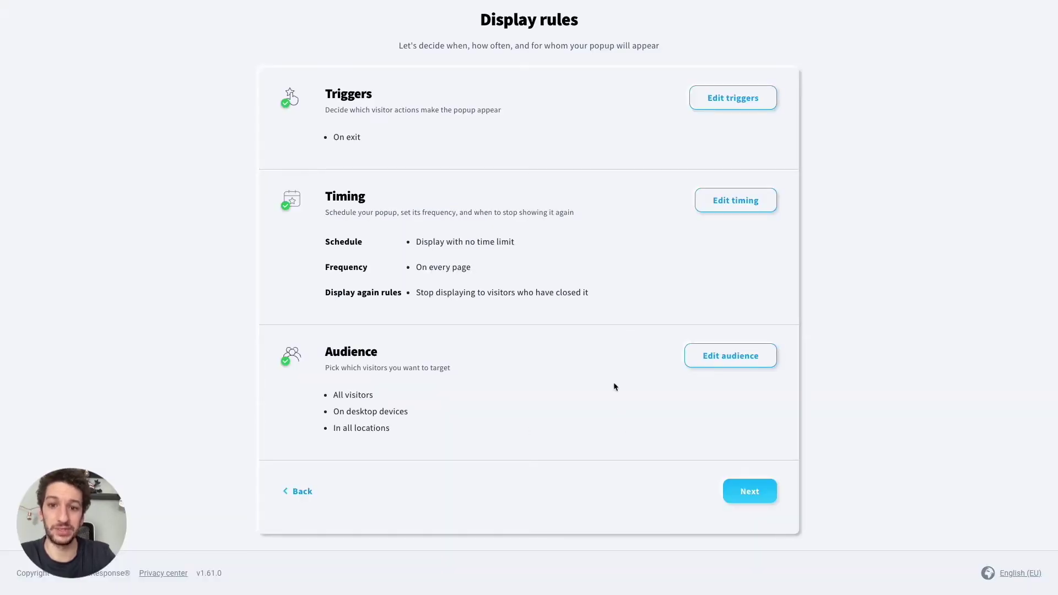
# Target only returning visitors on desktop devices in all countries, and save the audience.
pyautogui.click(707, 358)
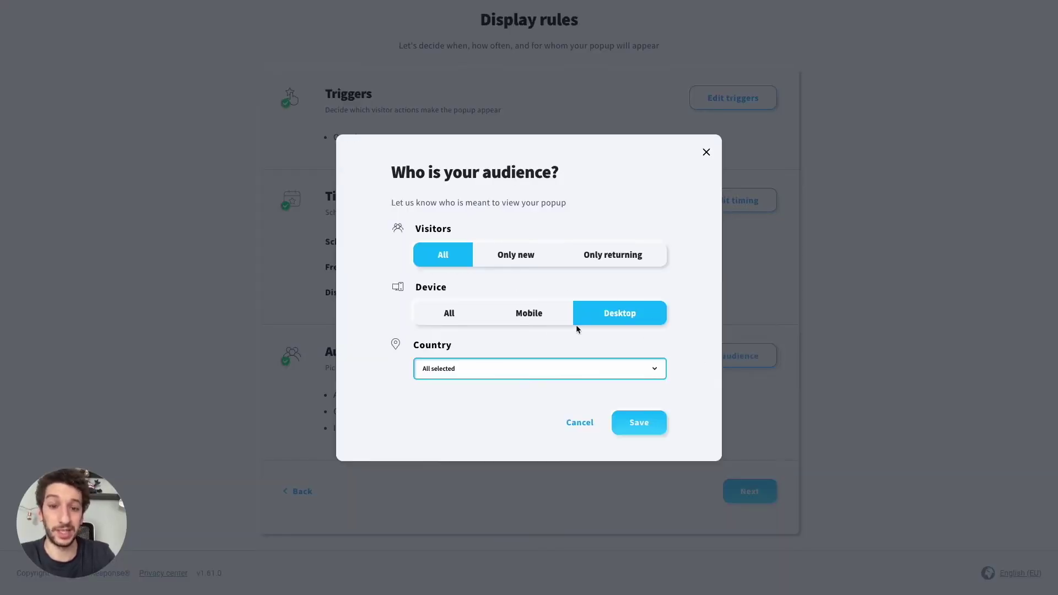
pyautogui.click(519, 260)
pyautogui.click(615, 264)
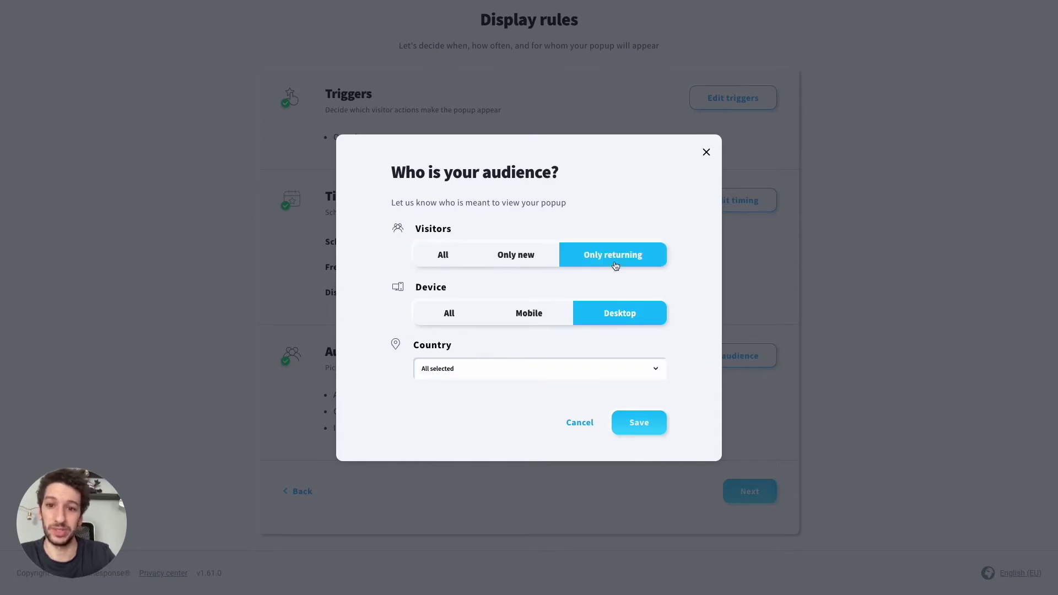
pyautogui.click(524, 312)
pyautogui.click(602, 315)
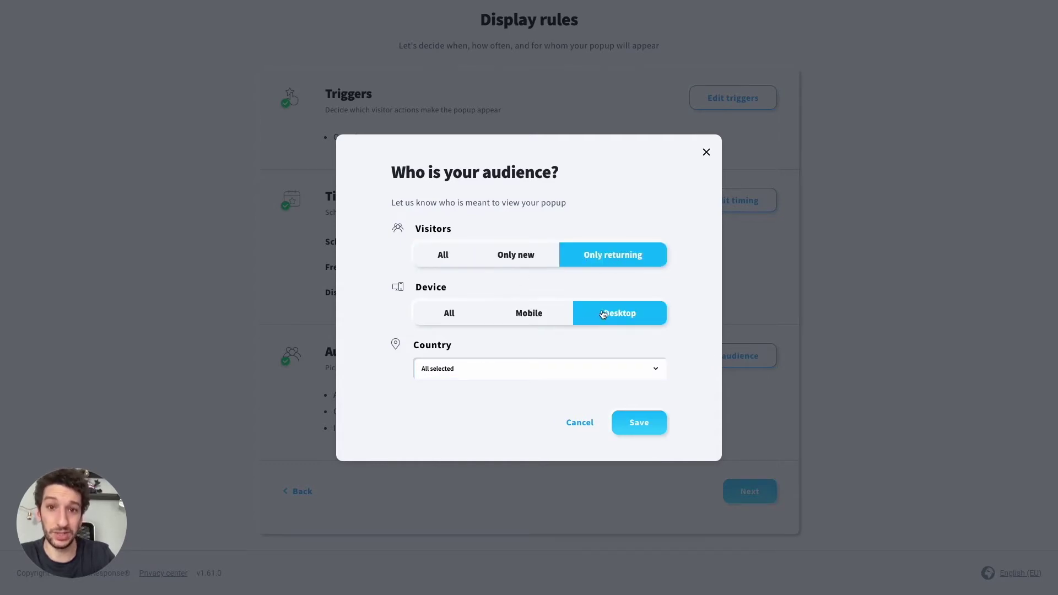
pyautogui.click(473, 377)
pyautogui.click(467, 341)
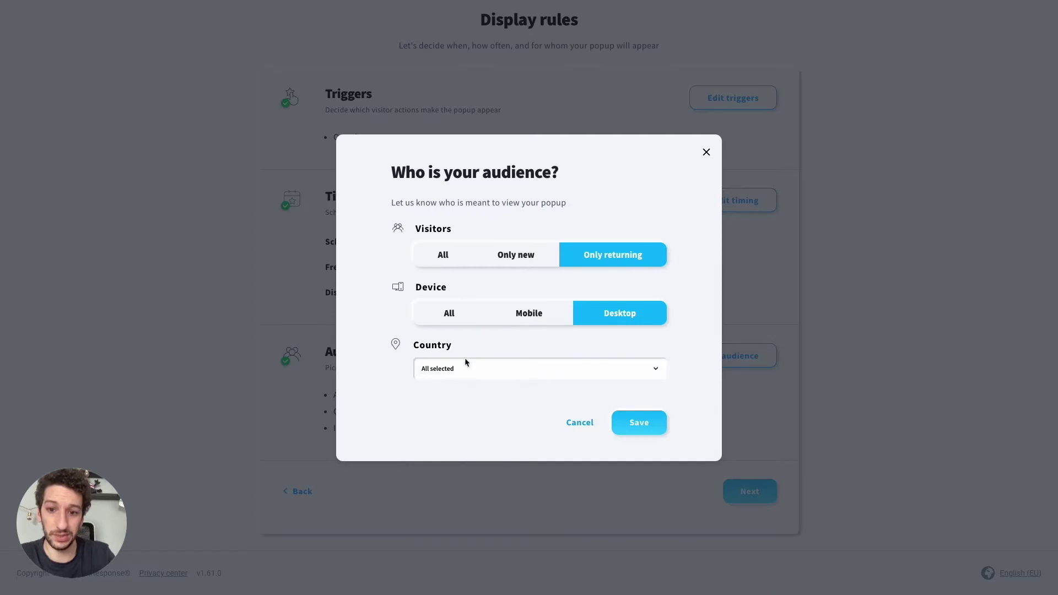
pyautogui.click(639, 423)
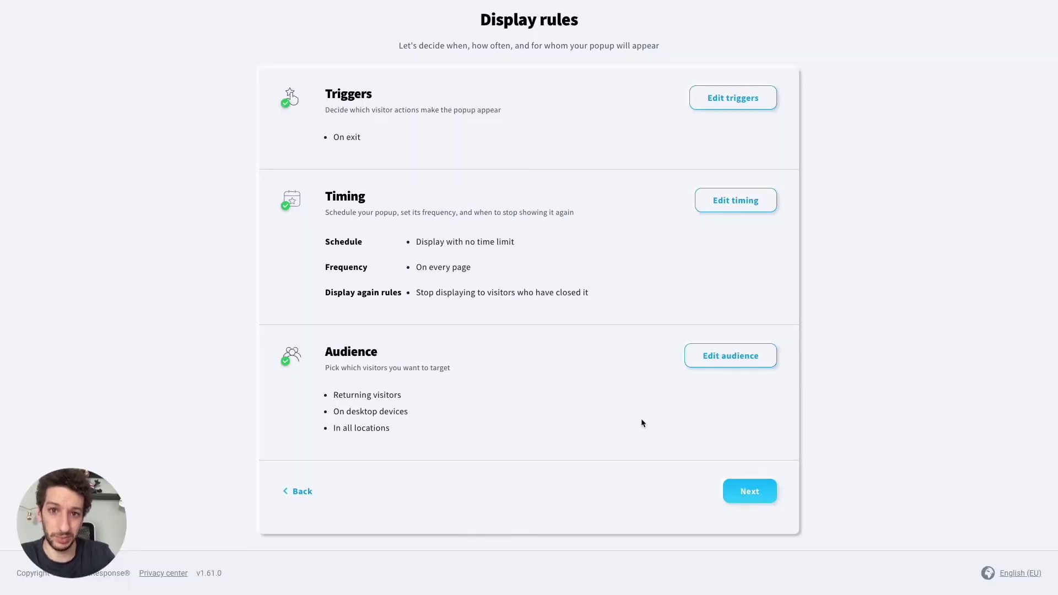
pyautogui.click(735, 202)
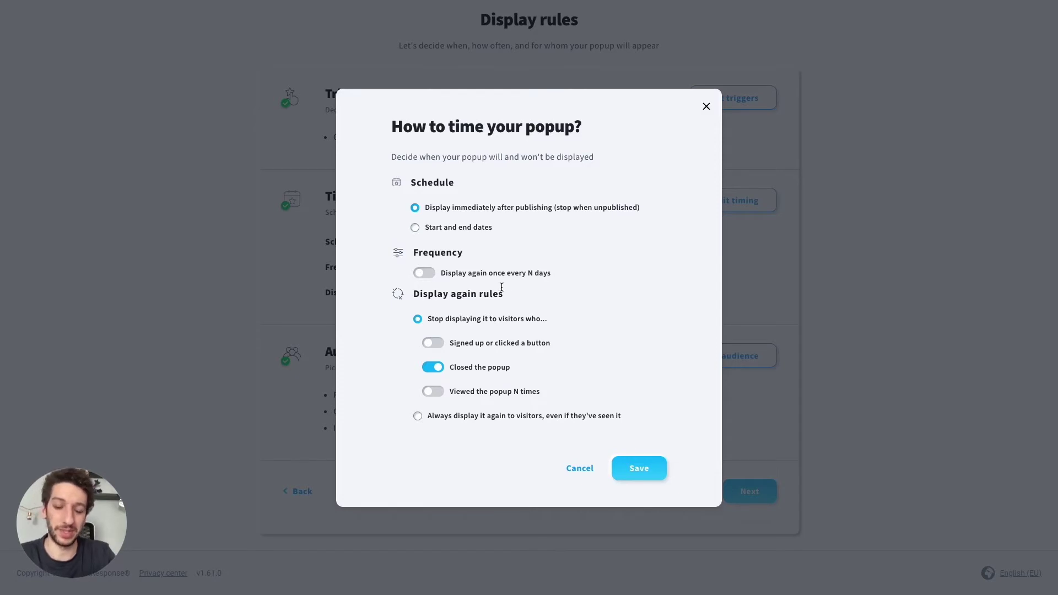
# Try repeating the display every 5 days, then turn the repeat frequency back off.
pyautogui.click(432, 274)
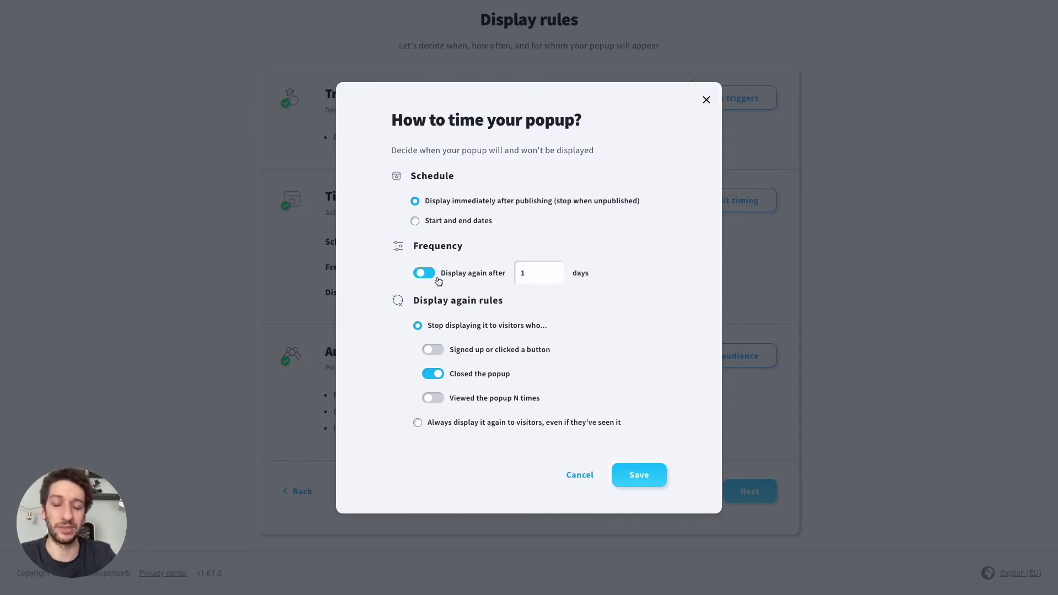
pyautogui.click(533, 276)
pyautogui.press('BackSpace')
pyautogui.write('5')
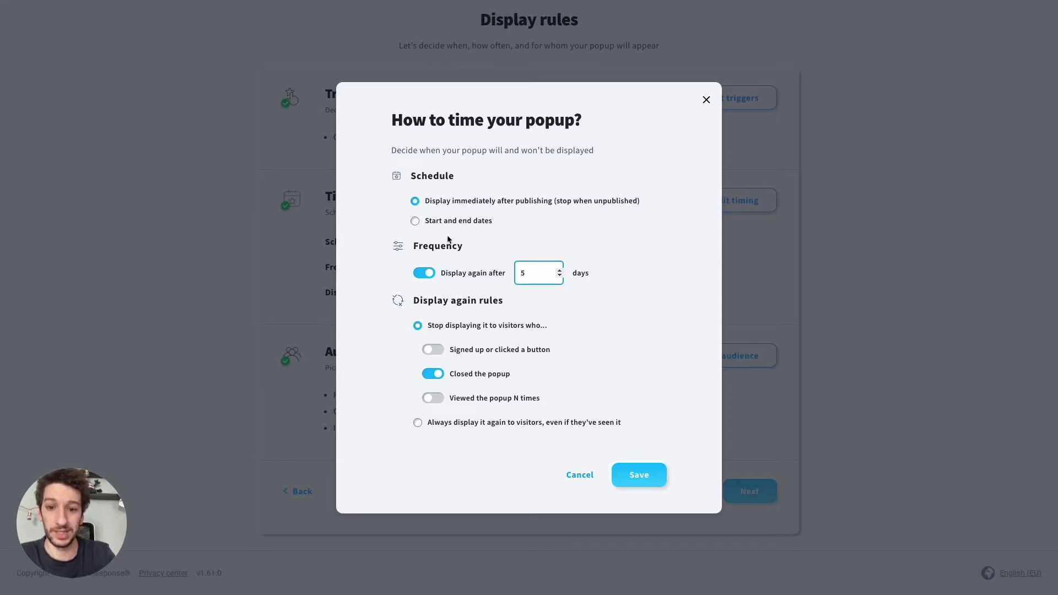
pyautogui.click(425, 272)
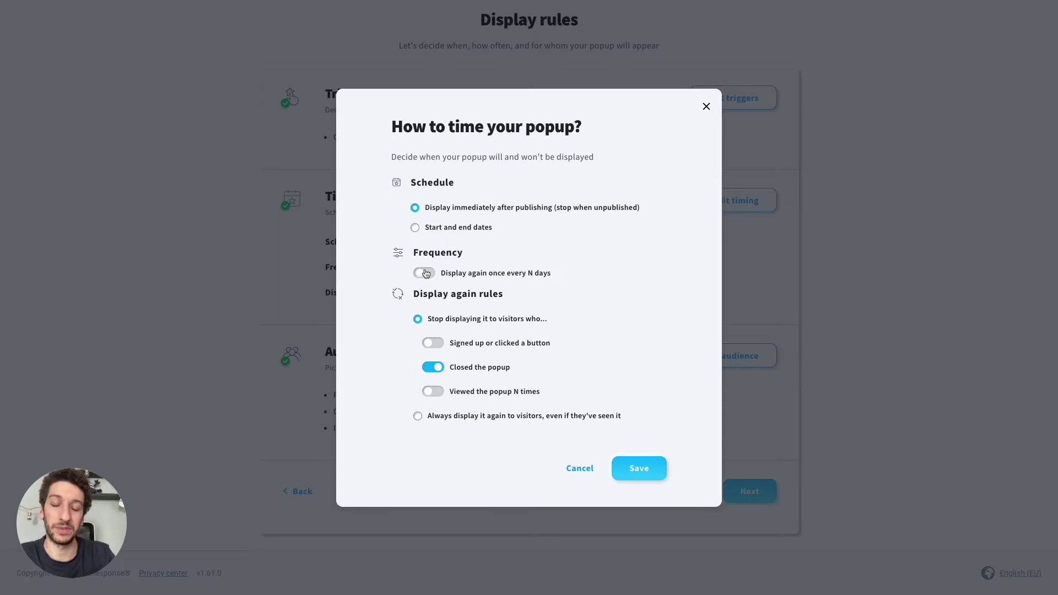
# Schedule the popup from Jun 6 to Jun 9, 2022 and save the timing.
pyautogui.click(444, 228)
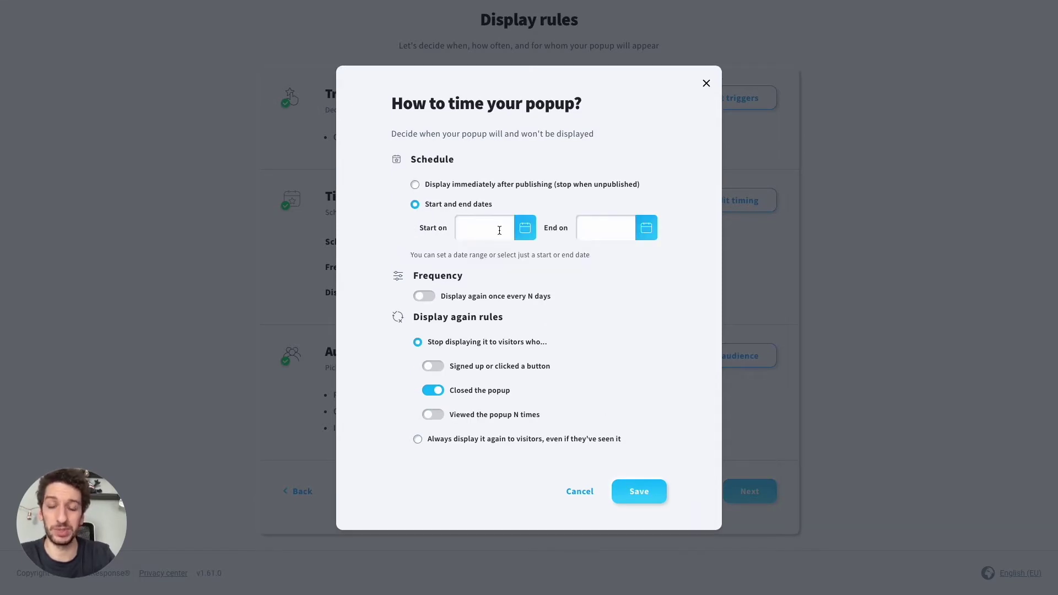
pyautogui.click(524, 230)
pyautogui.click(506, 329)
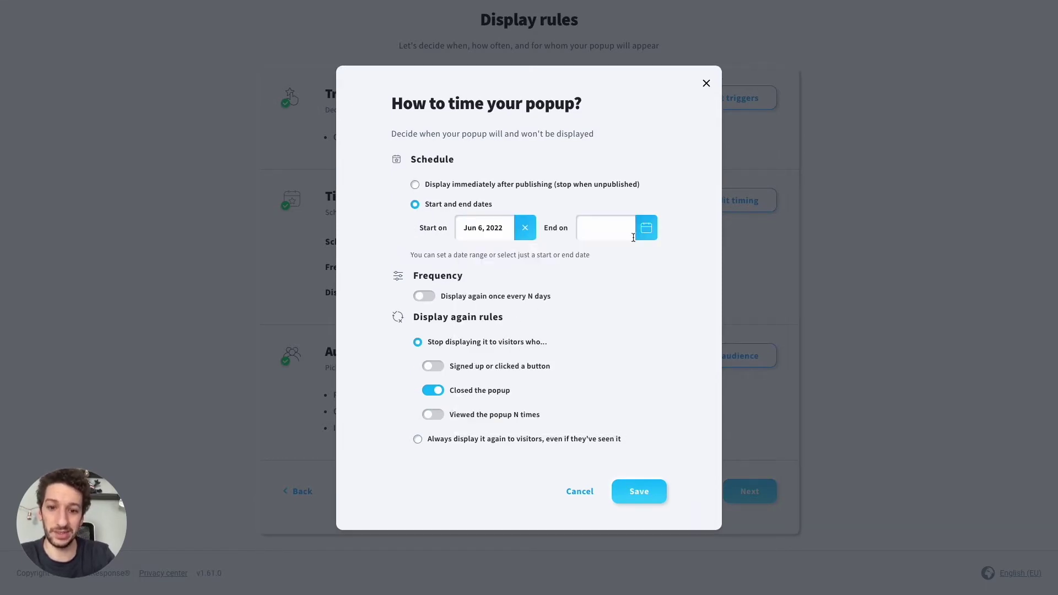
pyautogui.click(642, 231)
pyautogui.click(680, 329)
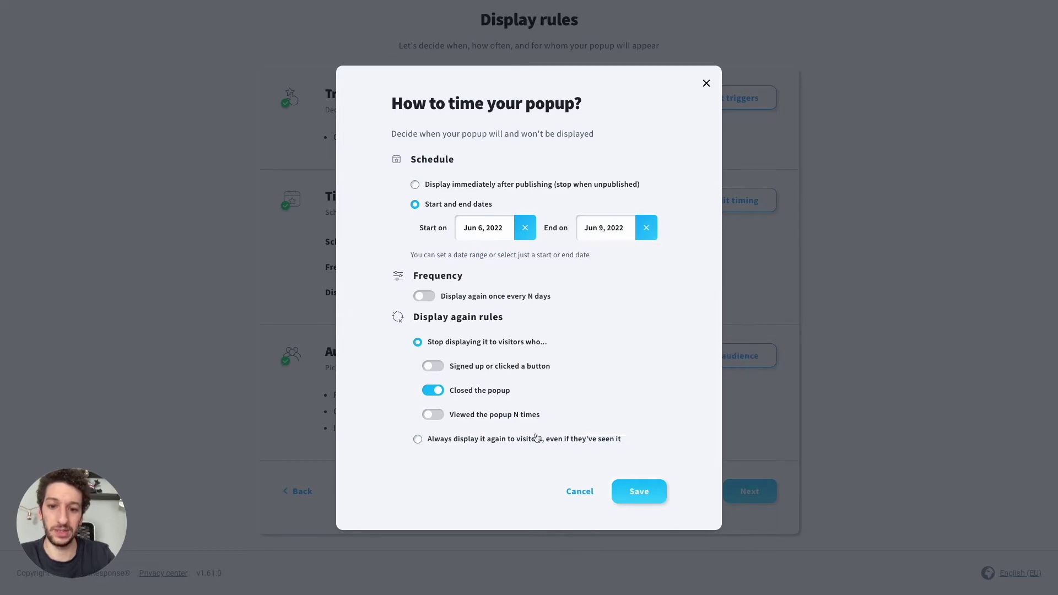
pyautogui.click(638, 491)
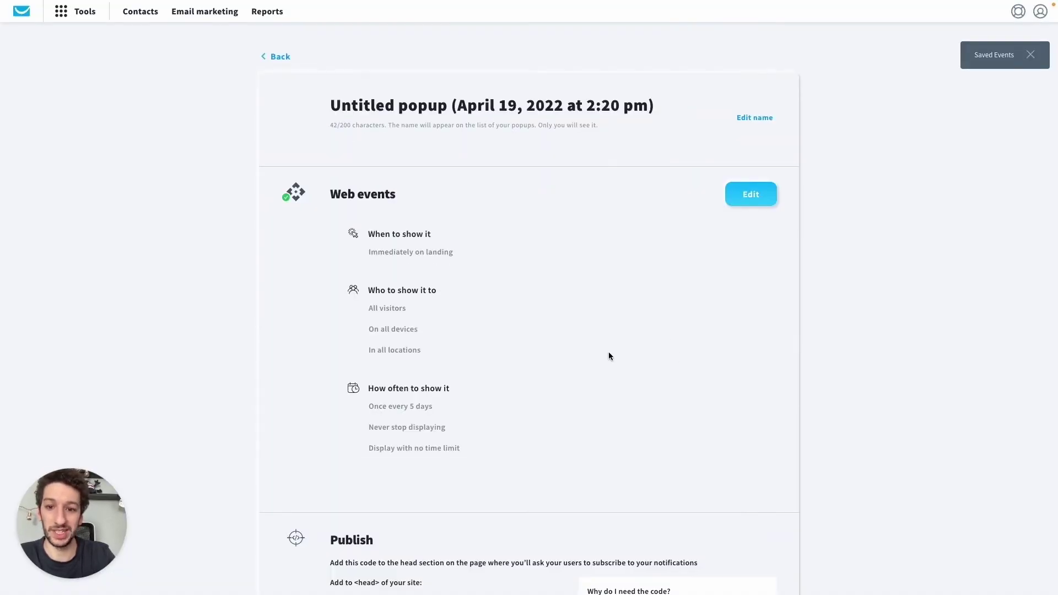
# Copy the popup's head-section tracking code from the Publish section to the clipboard.
pyautogui.scroll(-6, 609, 356)
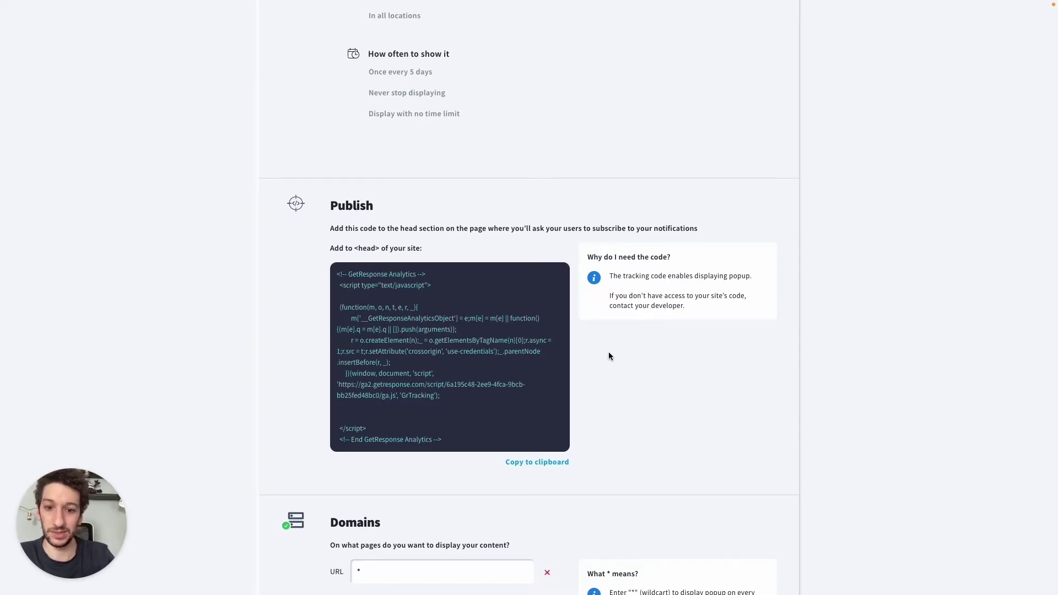
pyautogui.click(526, 461)
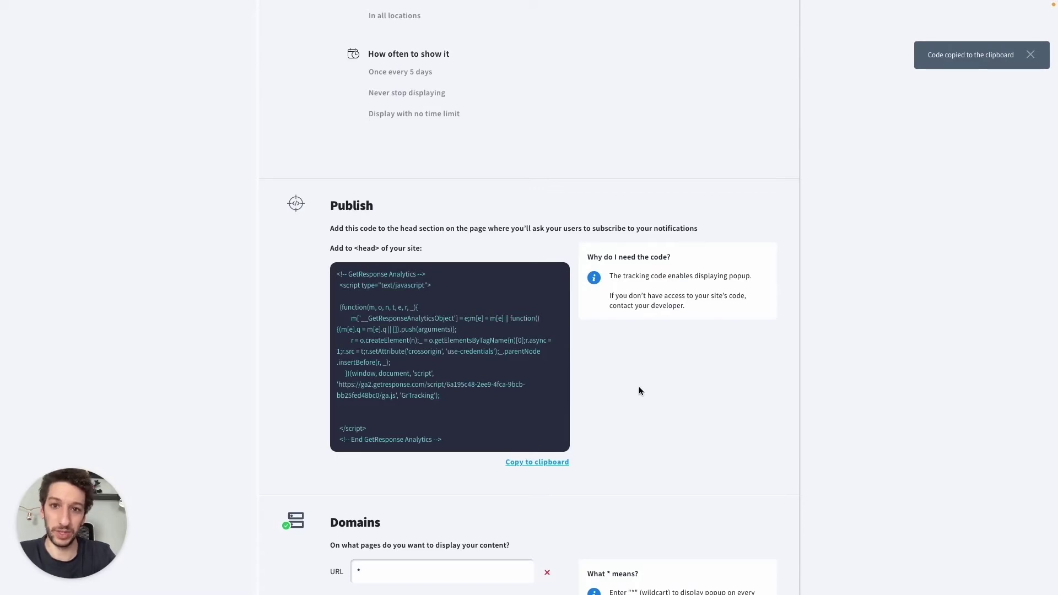
pyautogui.scroll(-3, 639, 386)
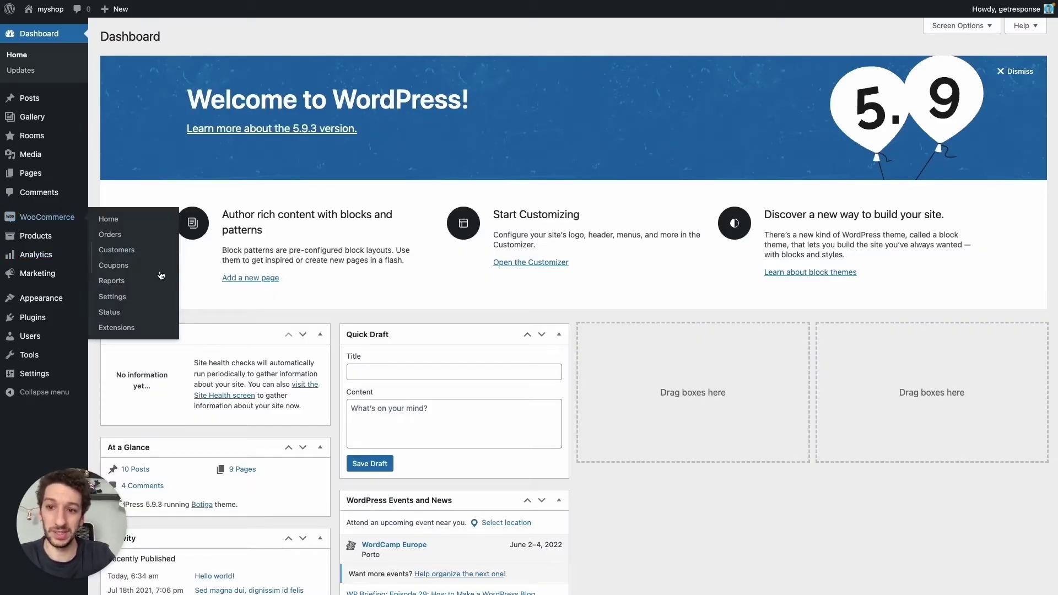
# Show the myshop WordPress 5.9.3 admin dashboard with Appearance in the sidebar.
pyautogui.moveTo(57, 302)
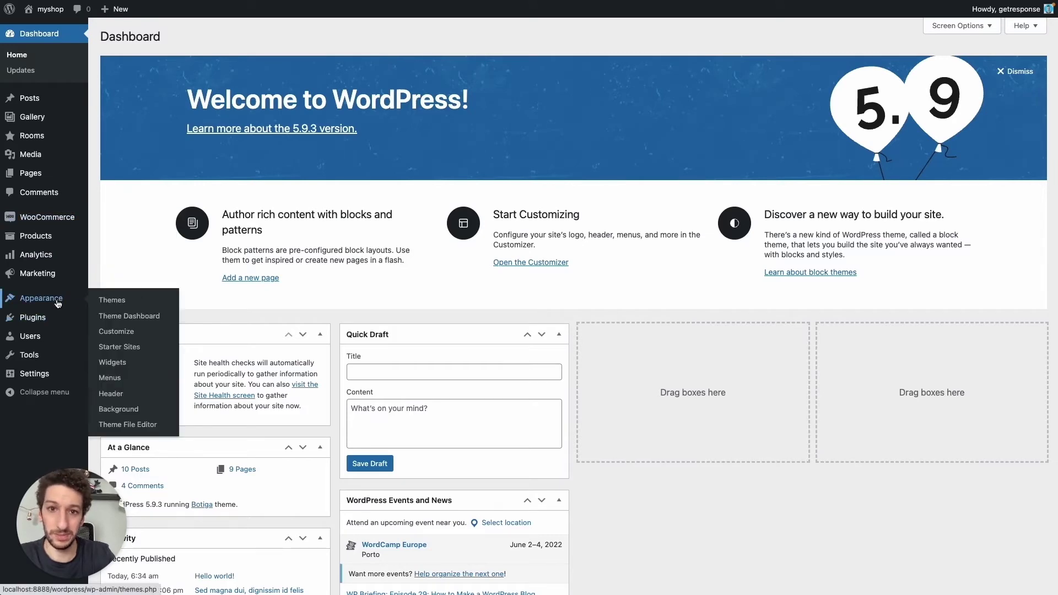
# Open Botiga's Theme Header (header.php) in the Theme File Editor and locate the <head> and </head> tags.
pyautogui.click(134, 429)
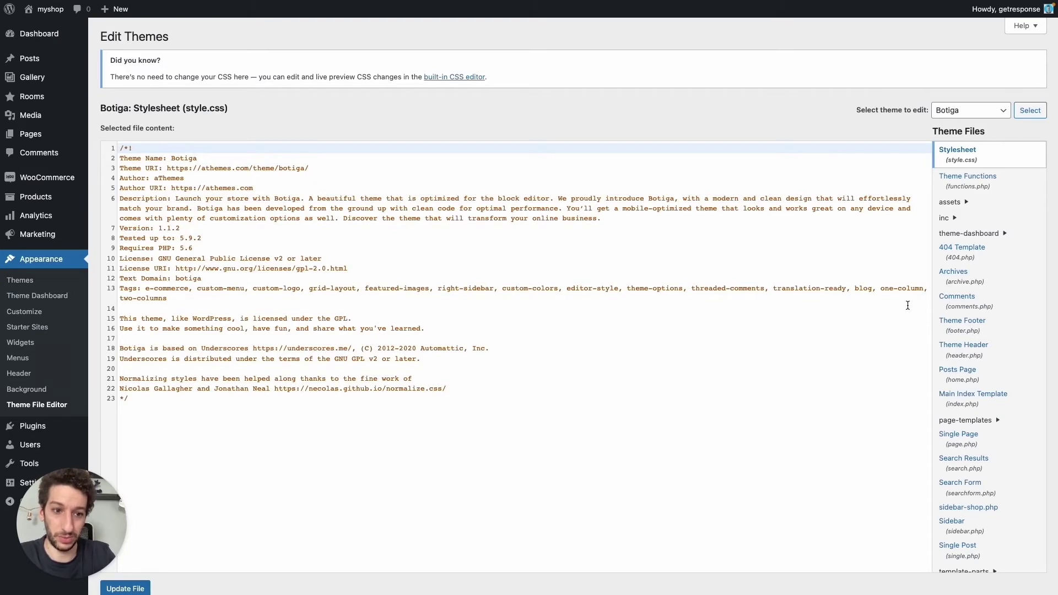
pyautogui.click(979, 357)
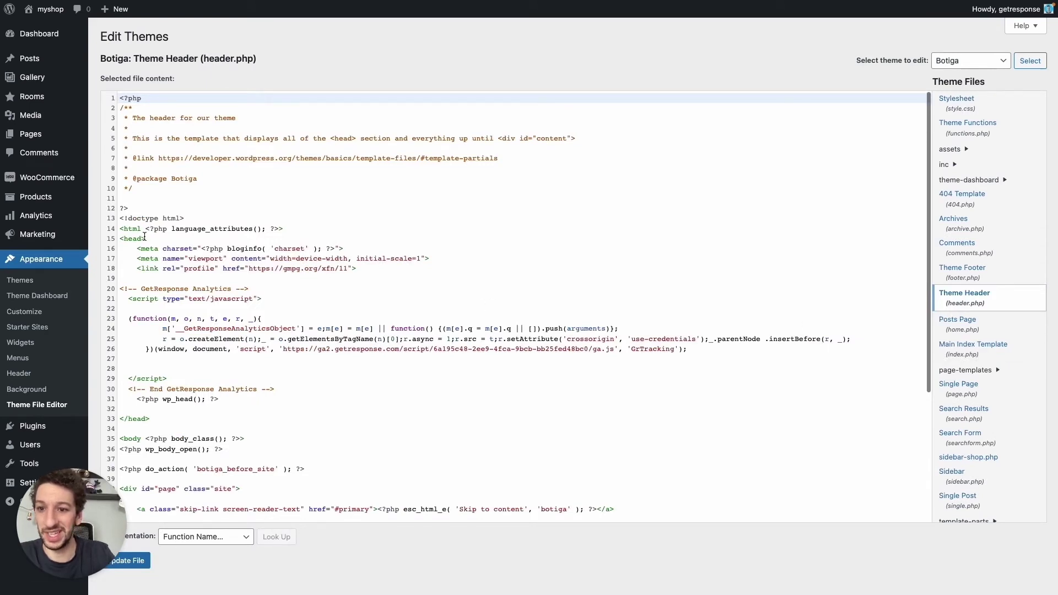
pyautogui.moveTo(147, 238); pyautogui.dragTo(115, 242)
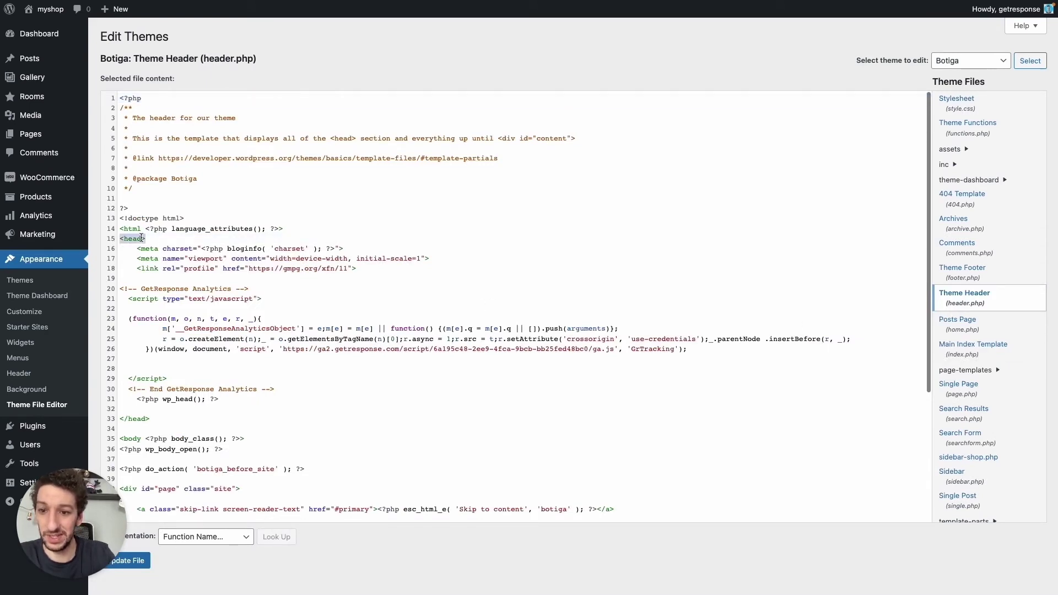
pyautogui.moveTo(150, 419); pyautogui.dragTo(121, 416)
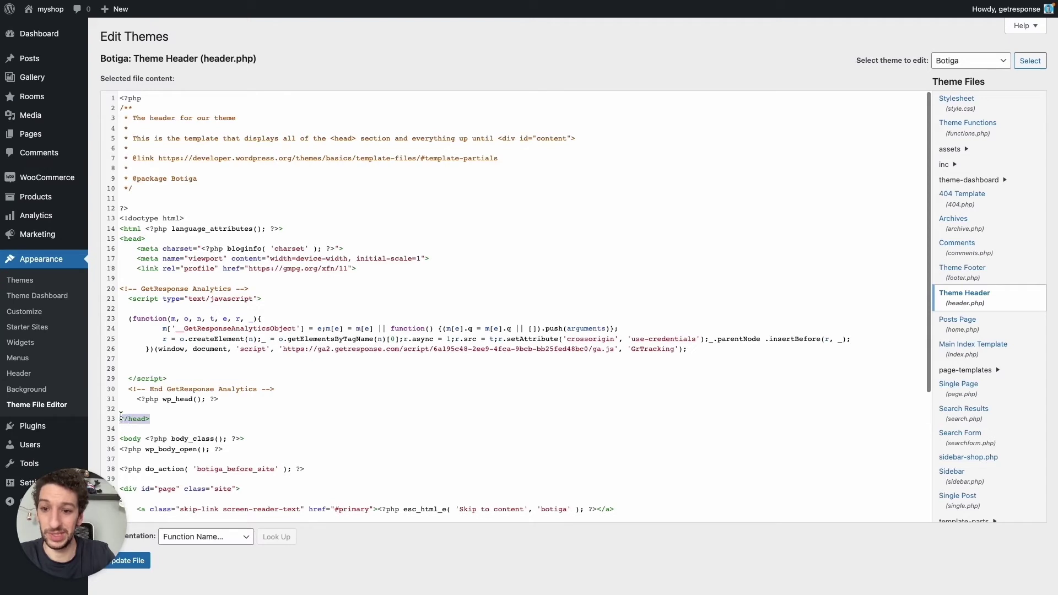
# Select the GetResponse tracking script on lines 20–30, then return to GetResponse.
pyautogui.click(276, 389)
pyautogui.moveTo(286, 388); pyautogui.dragTo(116, 291)
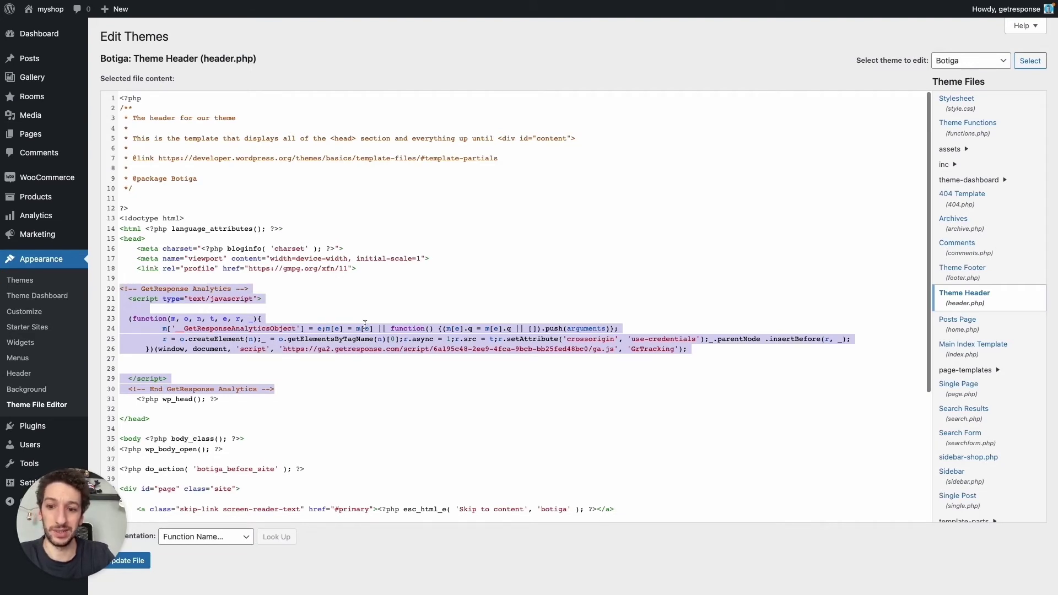
pyautogui.scroll(-3, 365, 324)
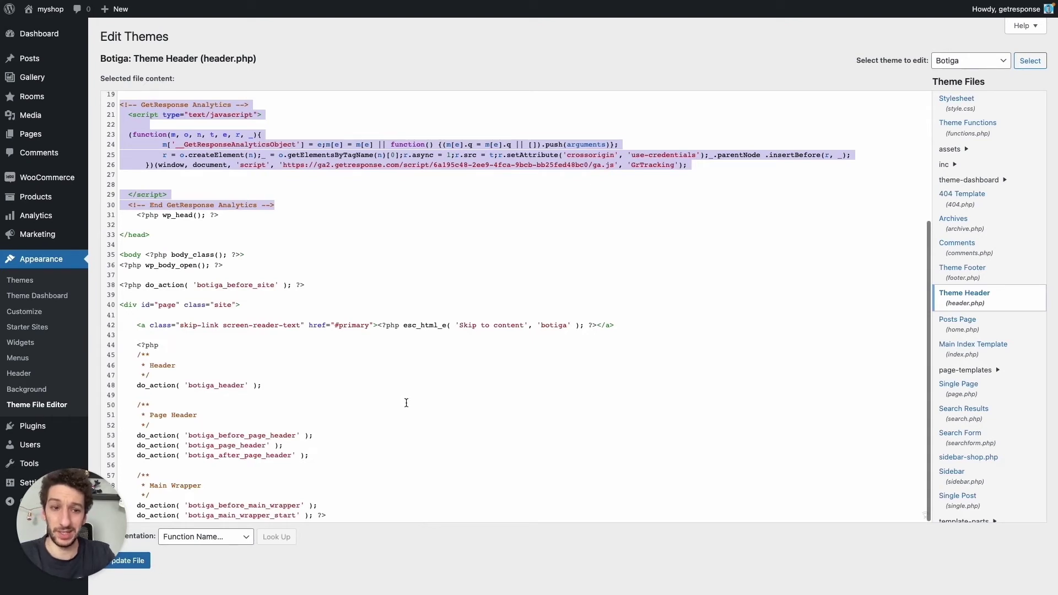
pyautogui.scroll(3, 407, 403)
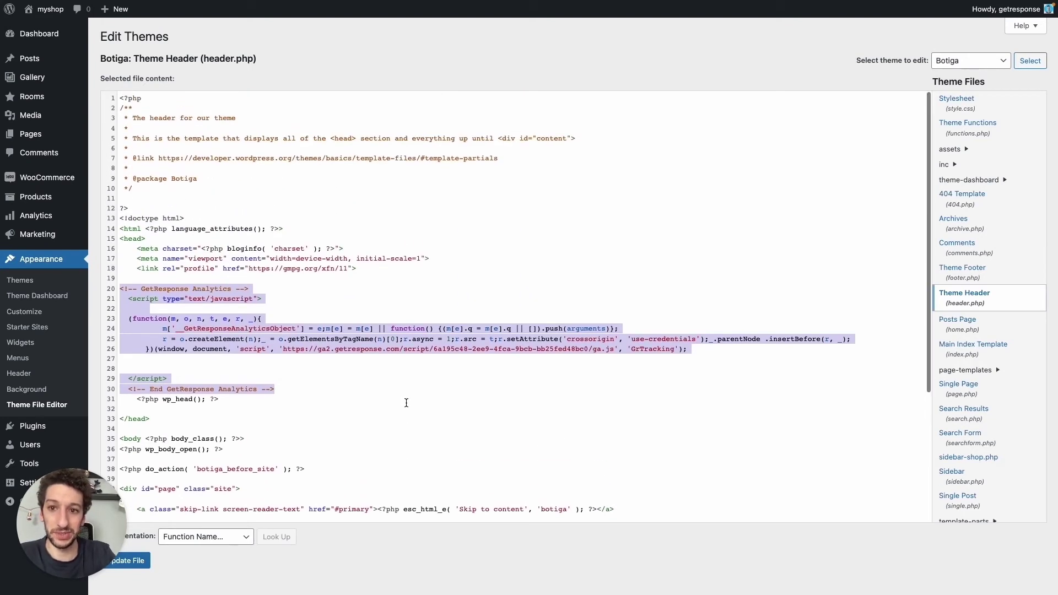
pyautogui.hotkey('alt', 'Tab')
pyautogui.scroll(-1, 513, 310)
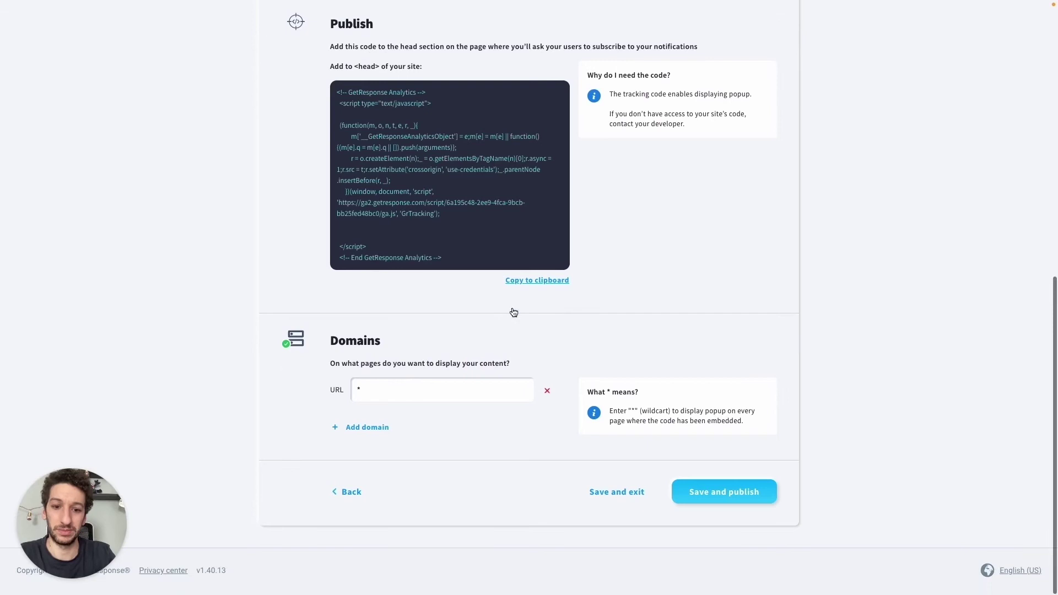
# Save the untitled popup without publishing and go back to Manage forms and popups.
pyautogui.click(604, 494)
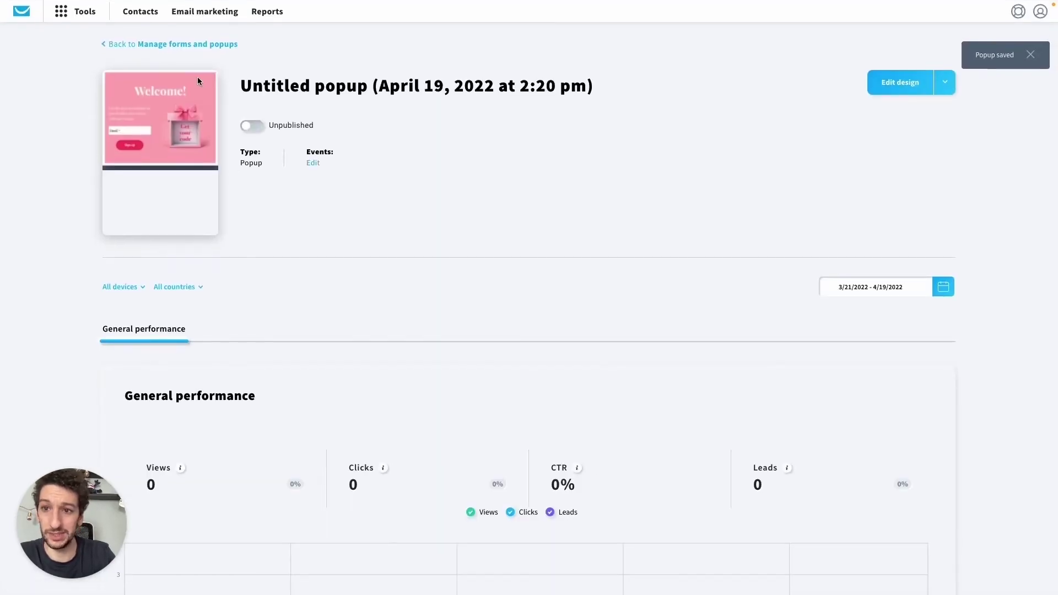
pyautogui.click(235, 48)
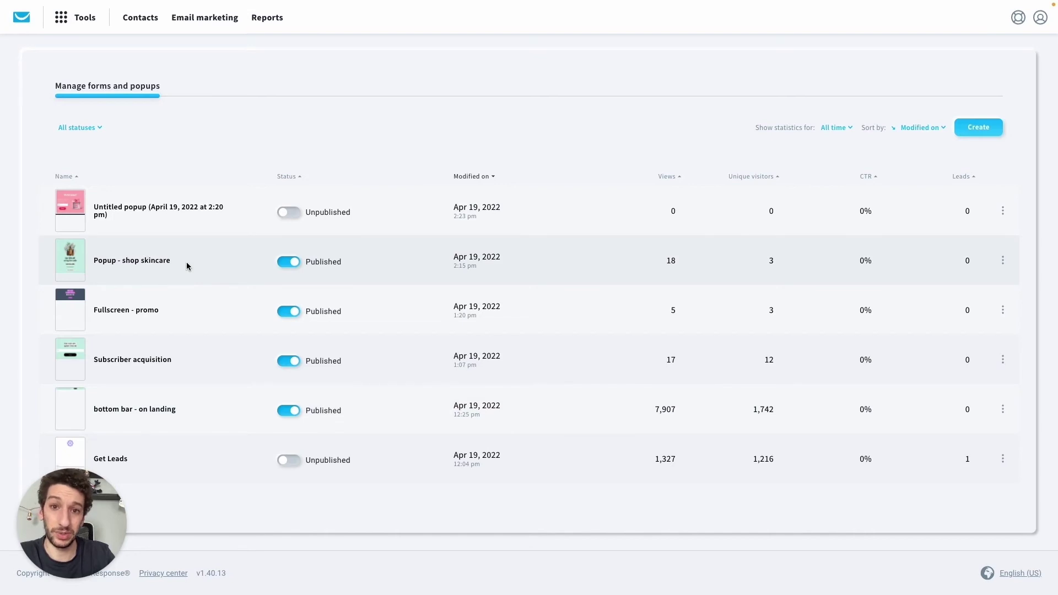
# Open the 'Popup - shop skincare' display rules and save them (after 50% scroll, all visitors).
pyautogui.click(146, 261)
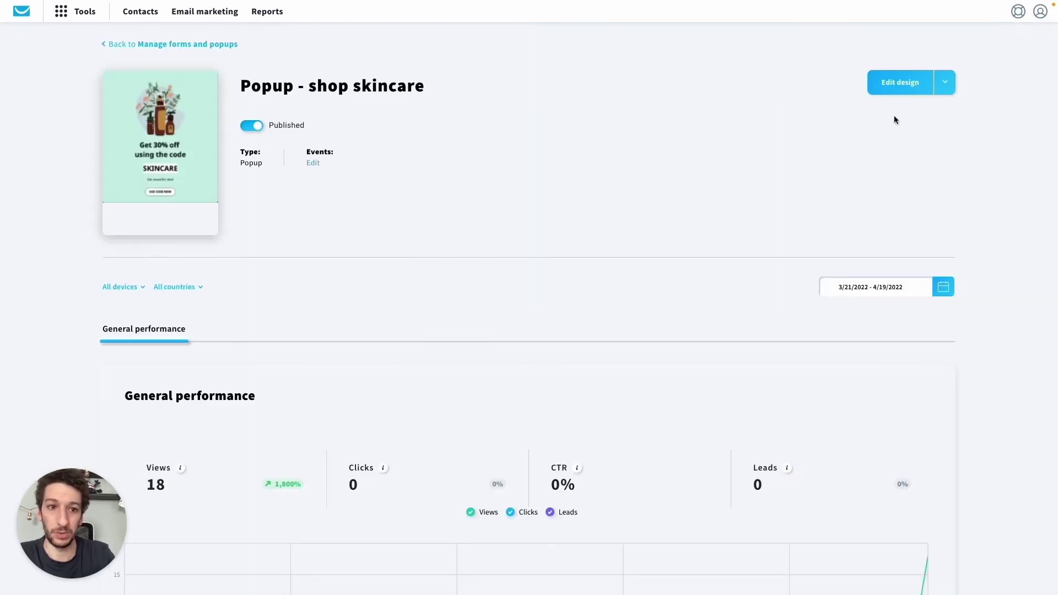
pyautogui.click(312, 163)
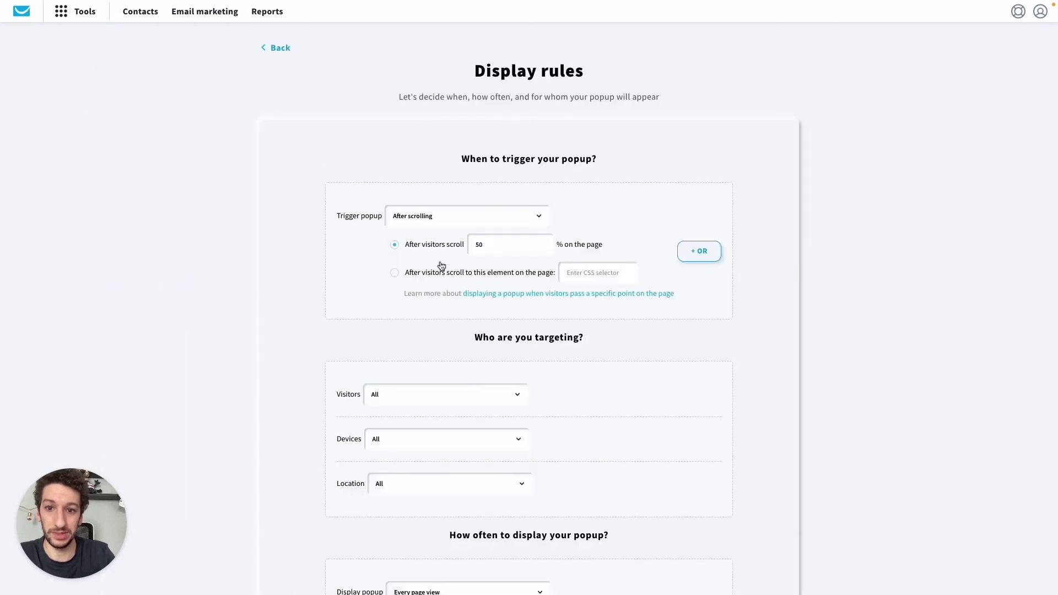
pyautogui.scroll(-5, 441, 275)
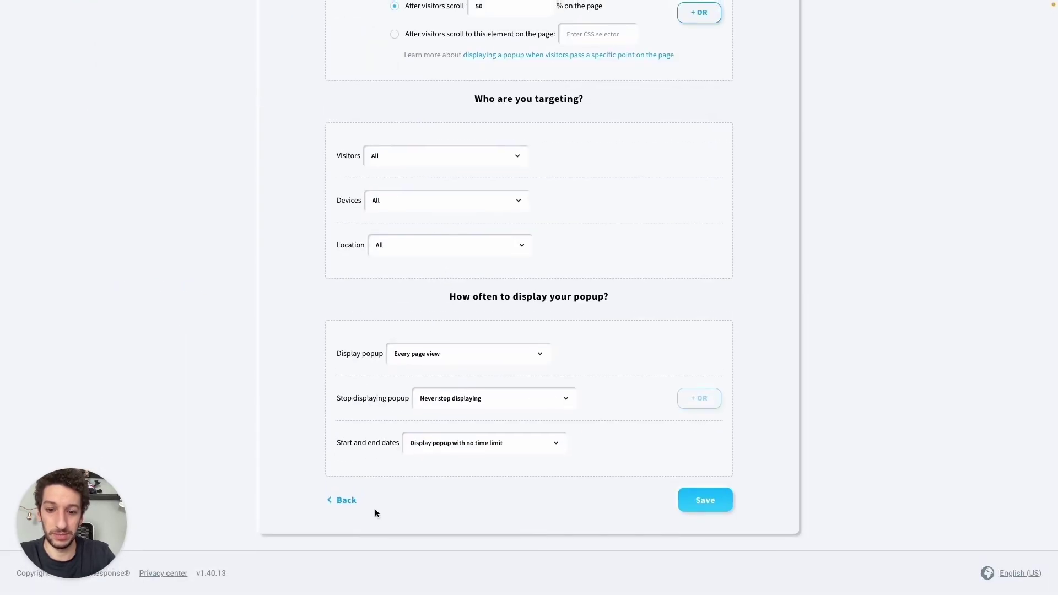
pyautogui.click(704, 500)
pyautogui.scroll(-5, 720, 289)
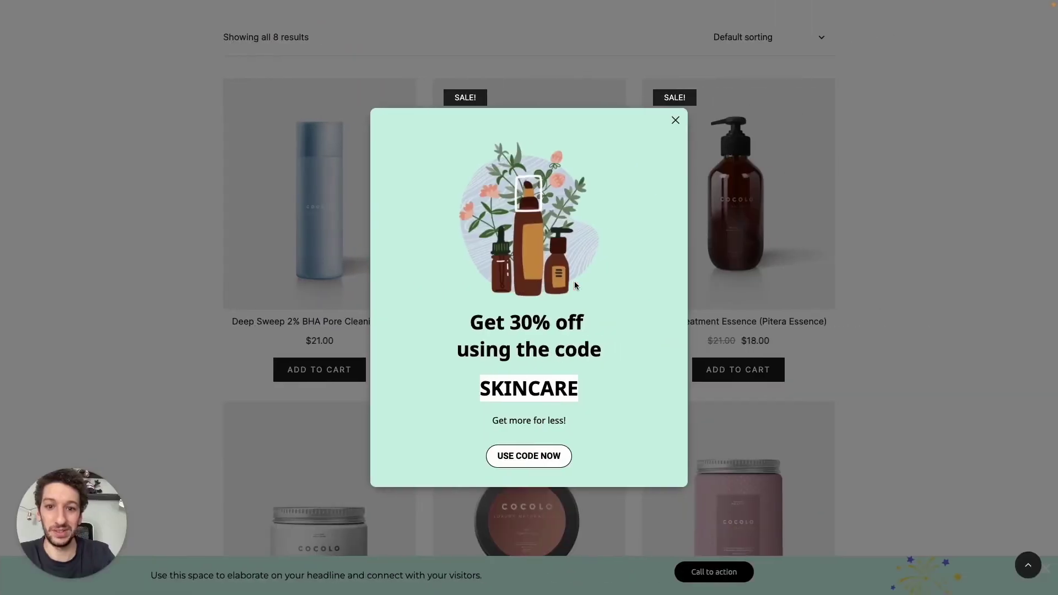
# Close the SKINCARE discount popup, go Home, and dismiss the 'Don't miss new updates from us!' popup.
pyautogui.click(164, 304)
pyautogui.scroll(5, 164, 305)
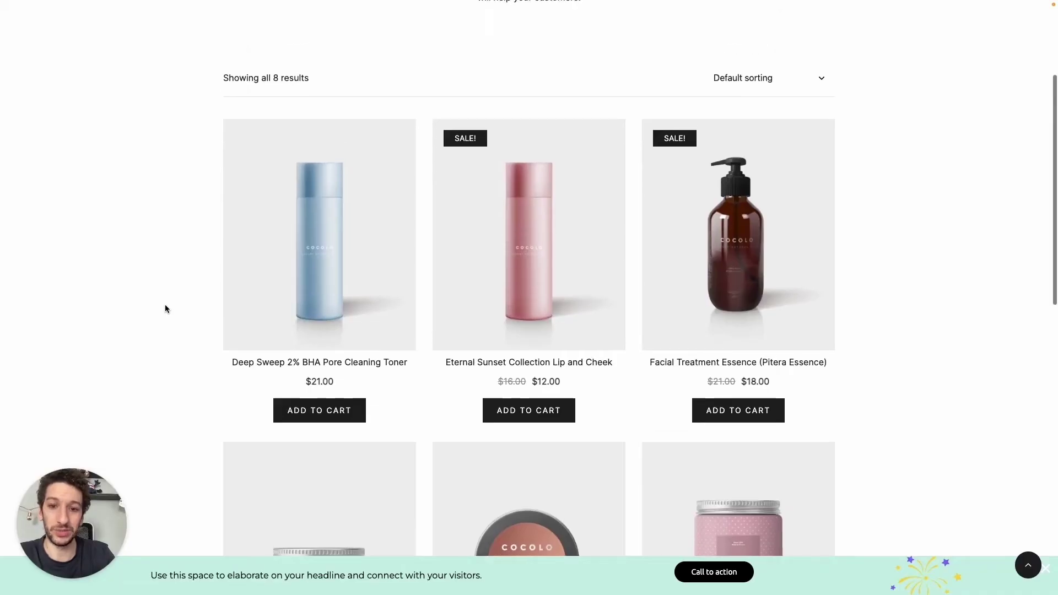
pyautogui.click(37, 51)
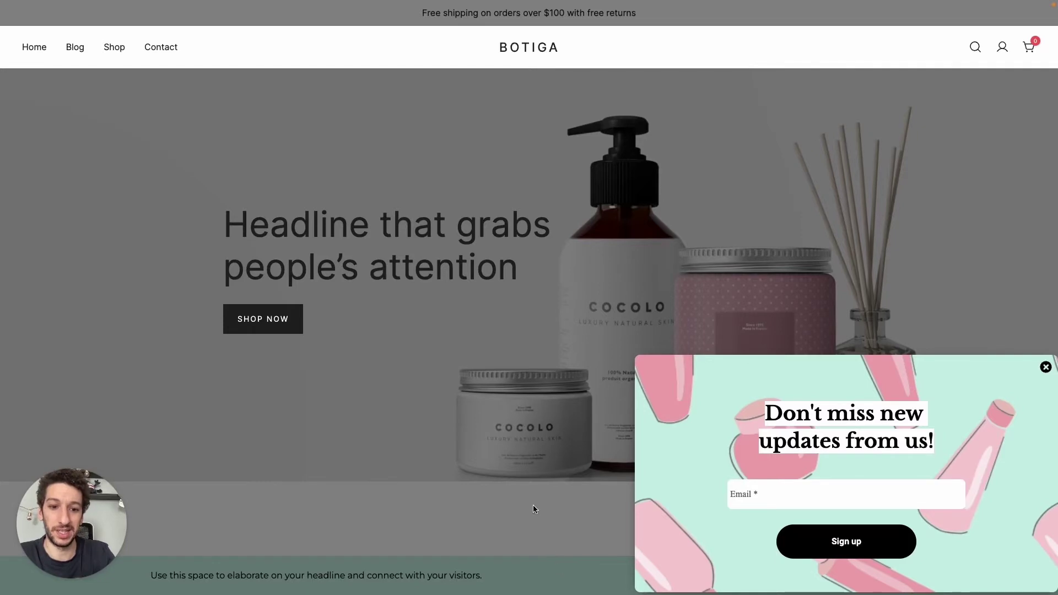
pyautogui.scroll(-2, 533, 505)
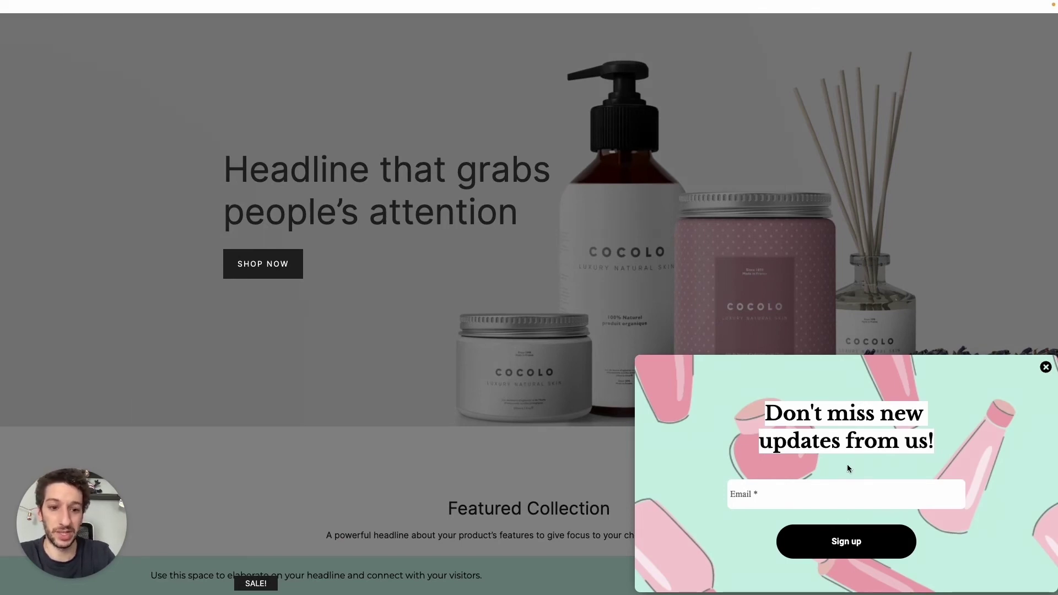
pyautogui.click(1046, 367)
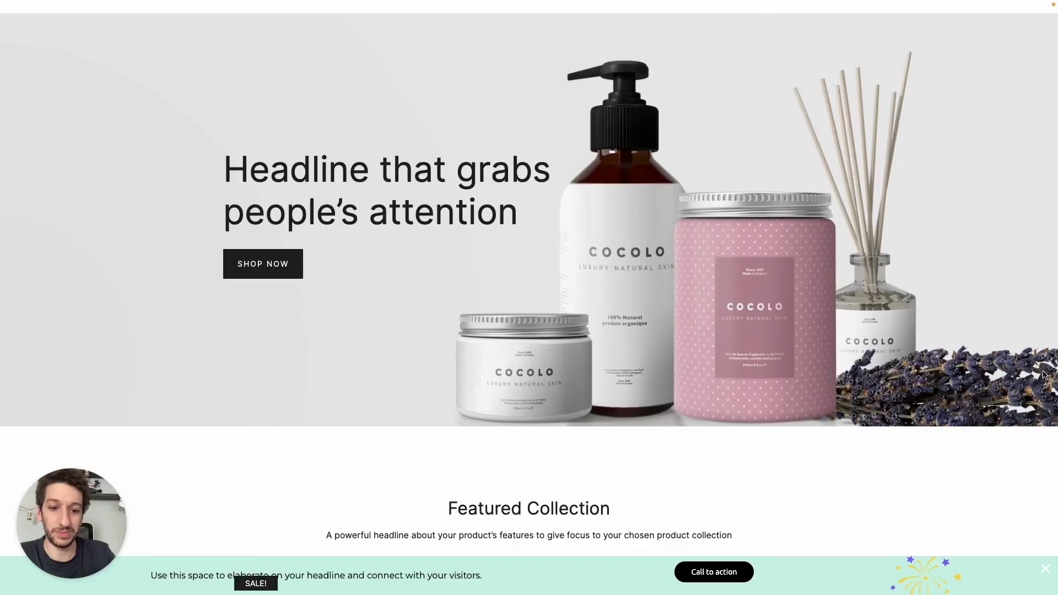
pyautogui.scroll(2, 515, 329)
# Open the Blog page and close its 30% OFF EVERYTHING countdown popup.
pyautogui.click(71, 48)
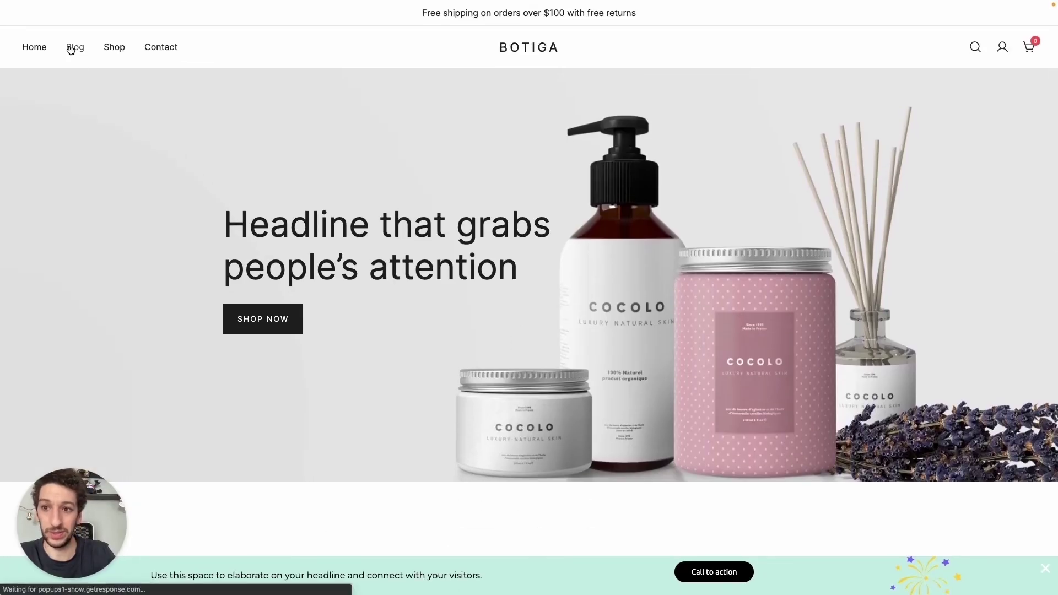
pyautogui.scroll(-1, 131, 230)
pyautogui.scroll(-2, 131, 225)
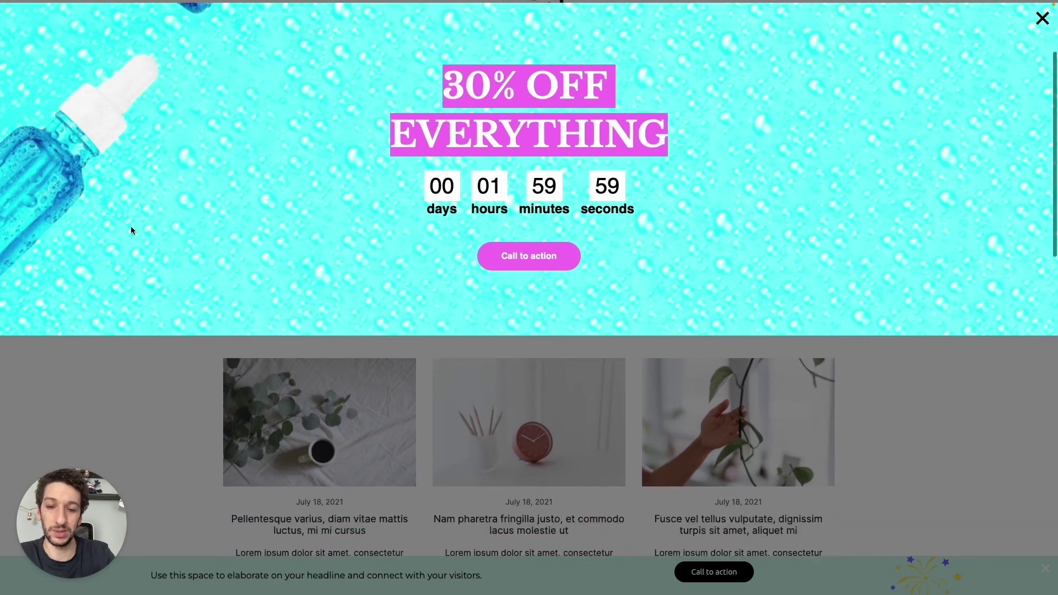
pyautogui.scroll(3, 131, 226)
pyautogui.scroll(-2, 294, 242)
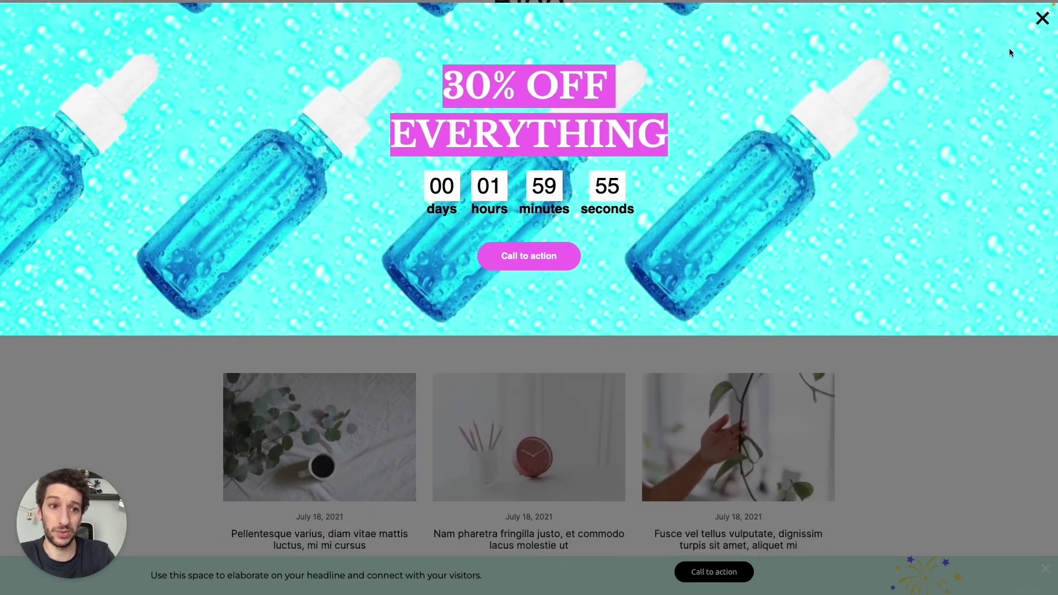
pyautogui.click(1043, 19)
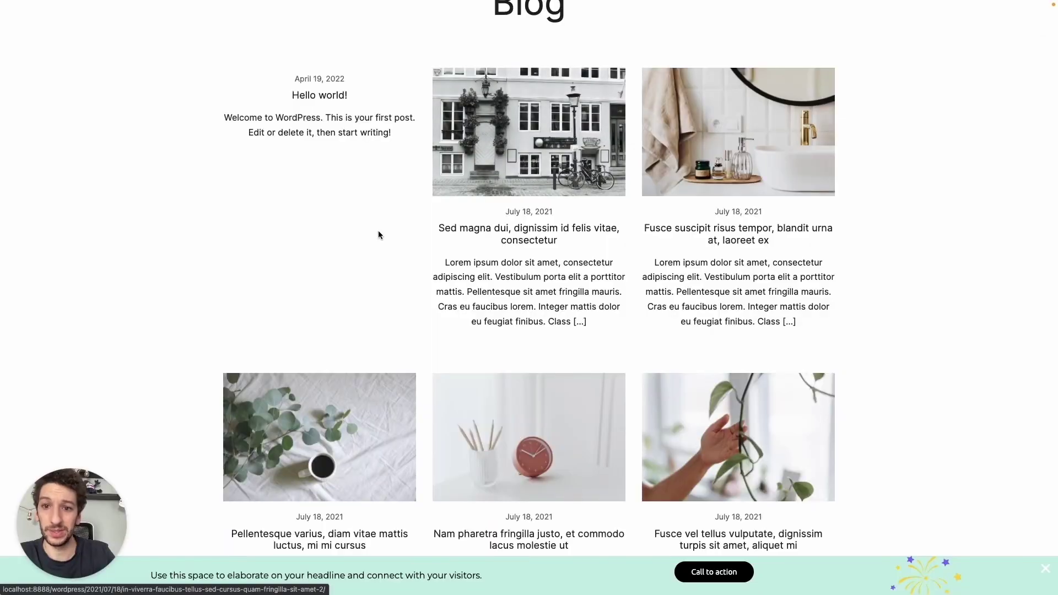
pyautogui.scroll(3, 378, 231)
# Open the Shop page, close the Get 30% off popup, and return to GetResponse's Publish settings.
pyautogui.click(115, 49)
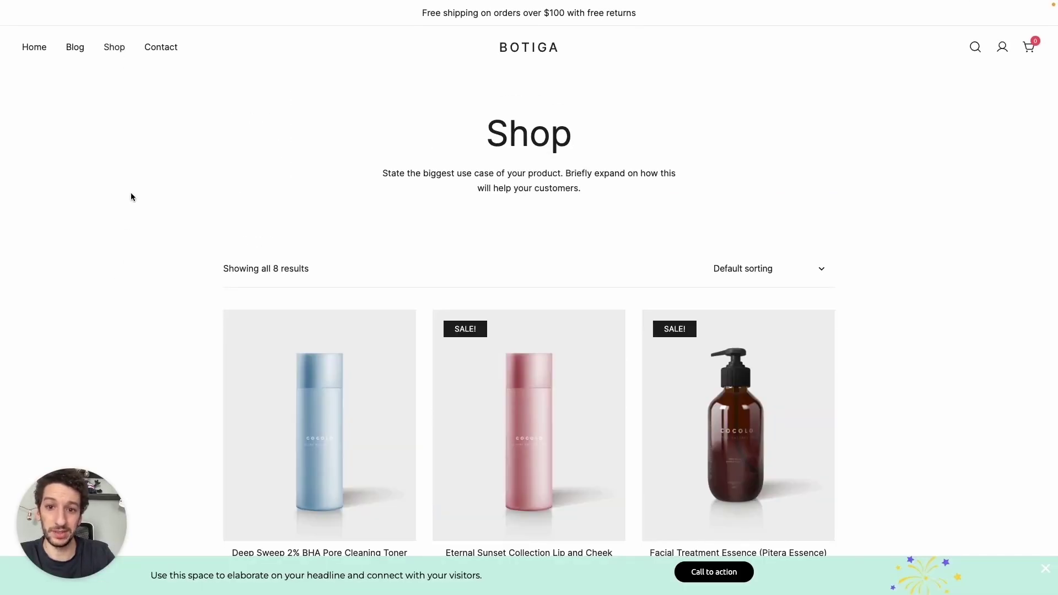
pyautogui.scroll(-6, 133, 197)
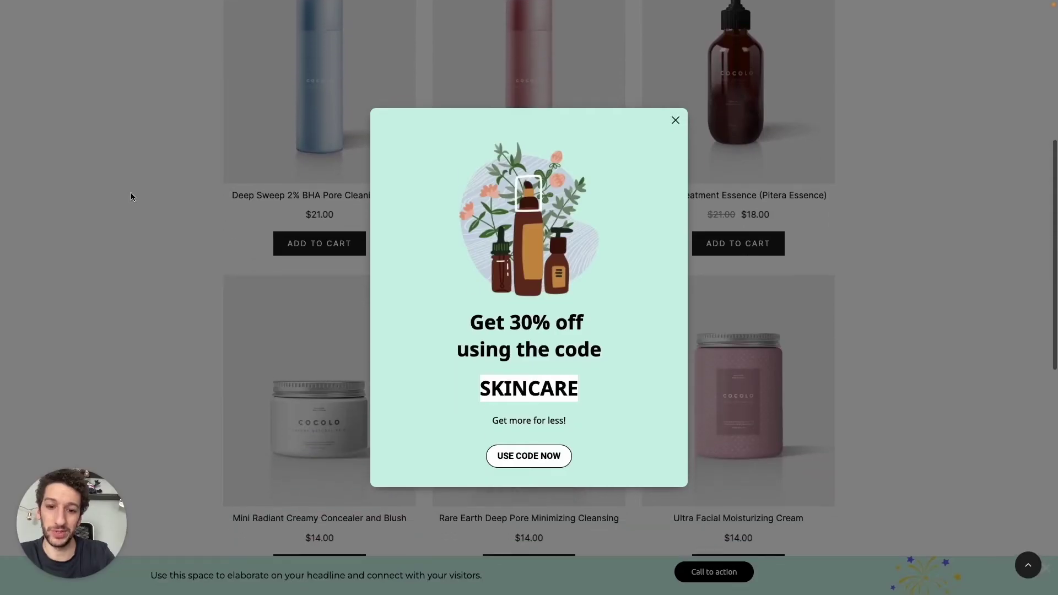
pyautogui.scroll(1, 130, 196)
pyautogui.scroll(-1, 131, 196)
pyautogui.scroll(2, 131, 196)
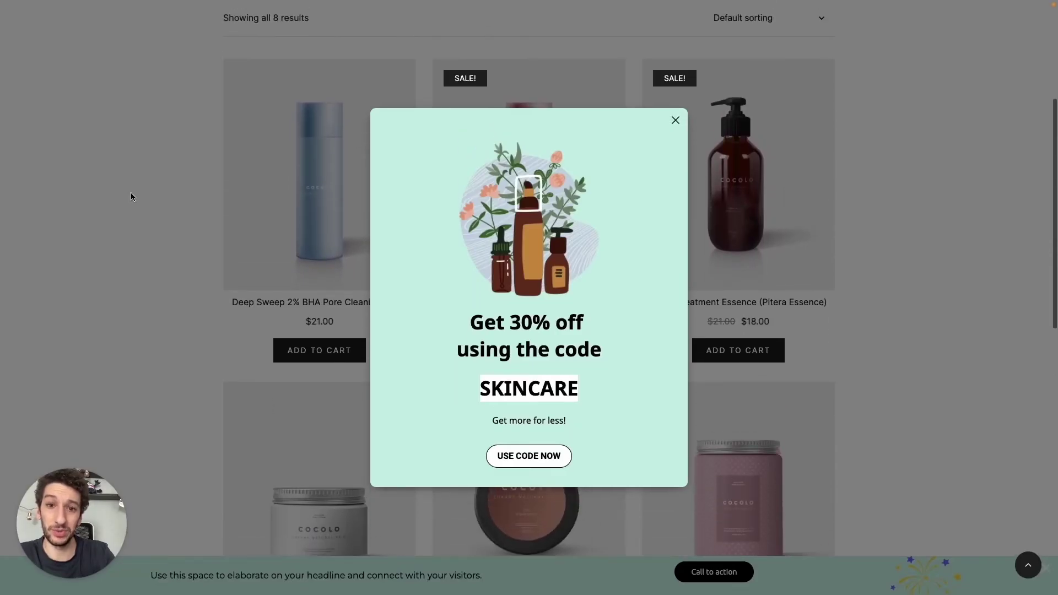
pyautogui.scroll(-1, 131, 196)
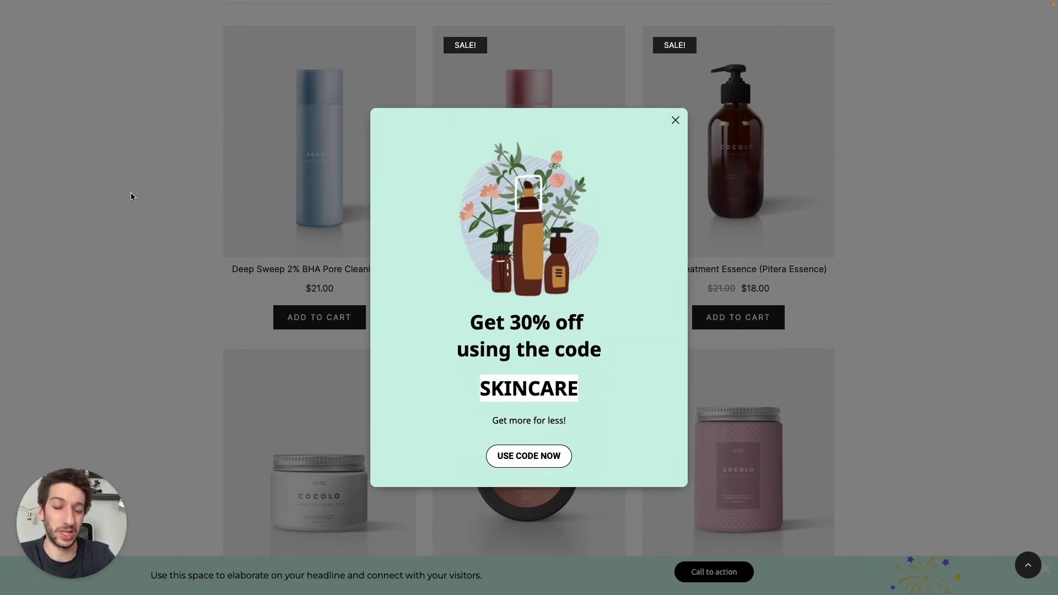
pyautogui.click(676, 121)
pyautogui.scroll(4, 629, 155)
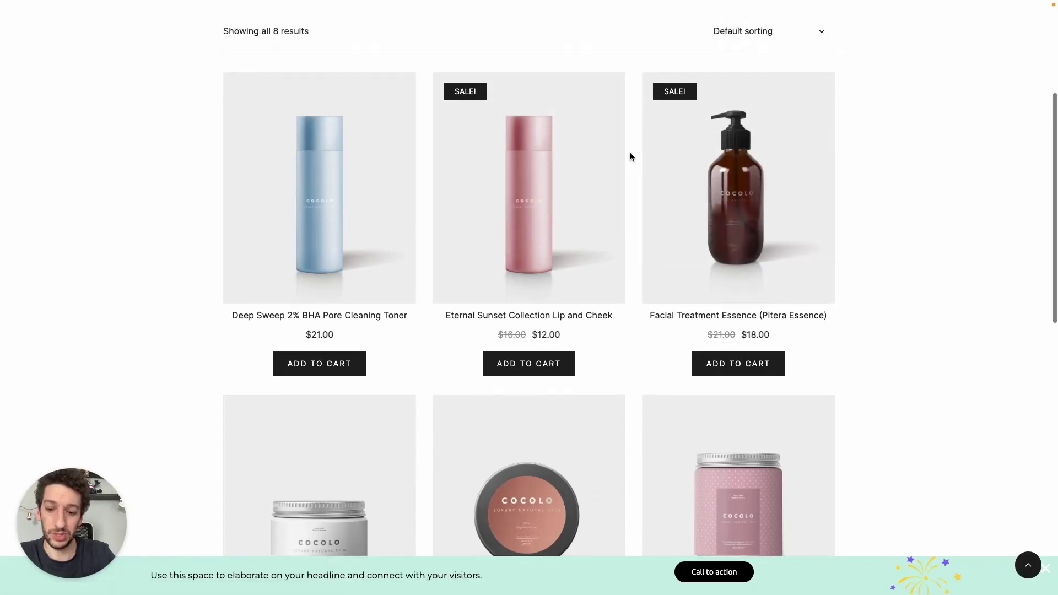
pyautogui.scroll(2, 630, 156)
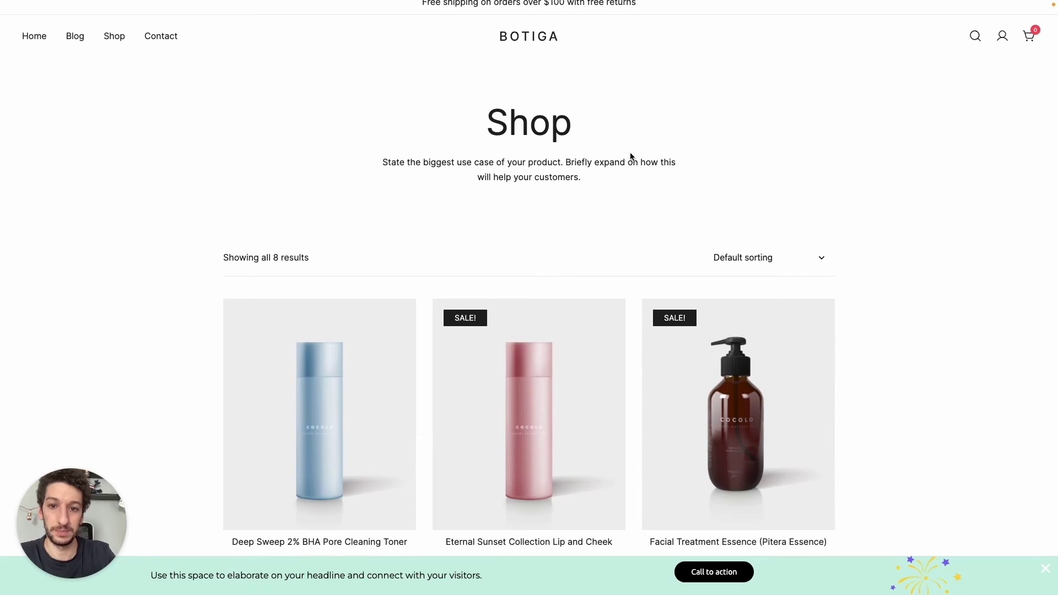
pyautogui.hotkey('ctrl', 'Left')
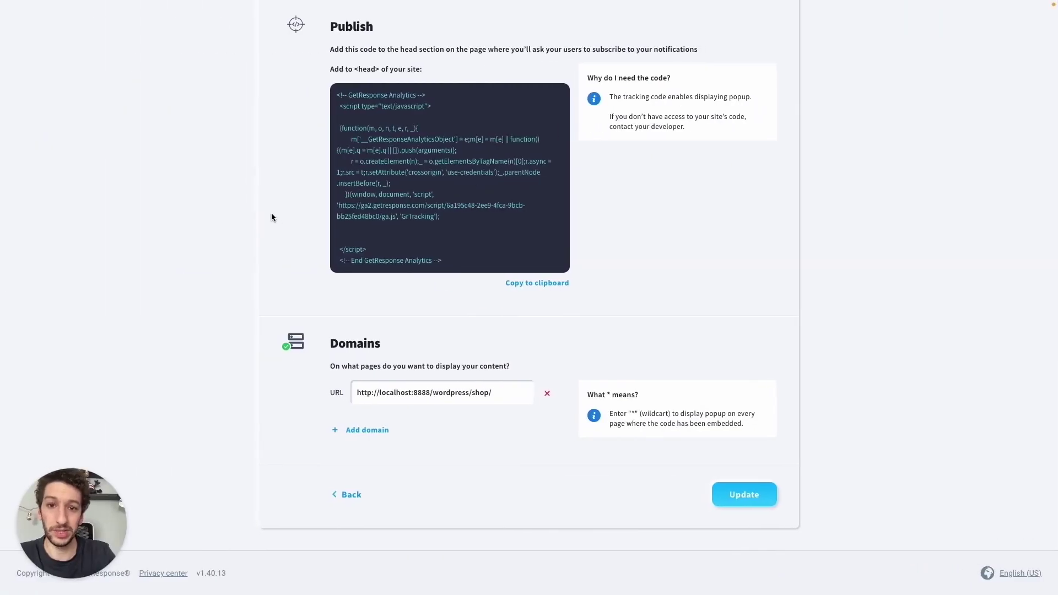
# Under Web events, set Trigger popup to On exit and save the display rules.
pyautogui.scroll(9, 271, 213)
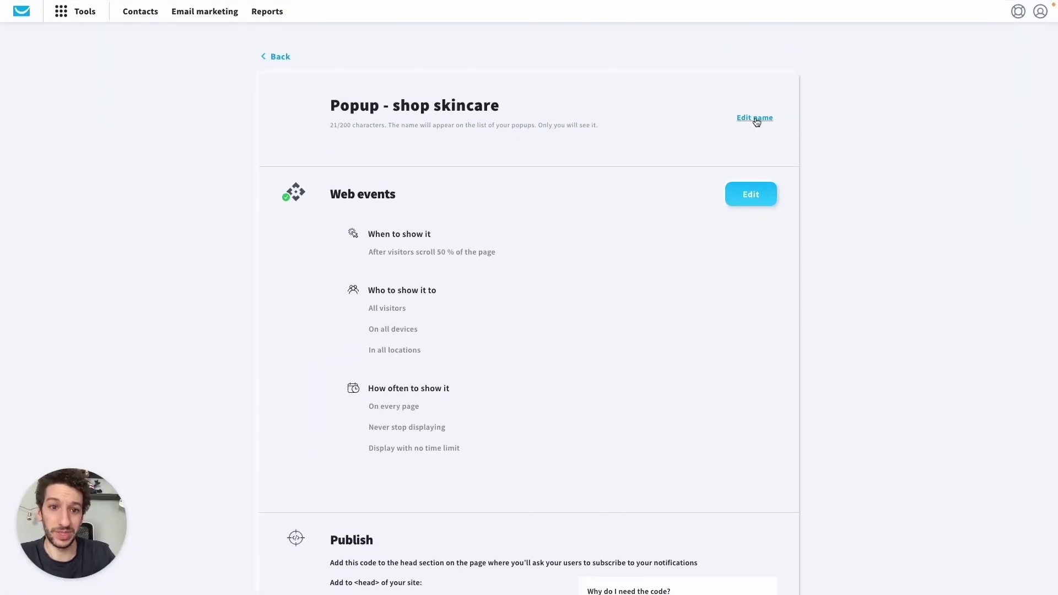
pyautogui.click(750, 194)
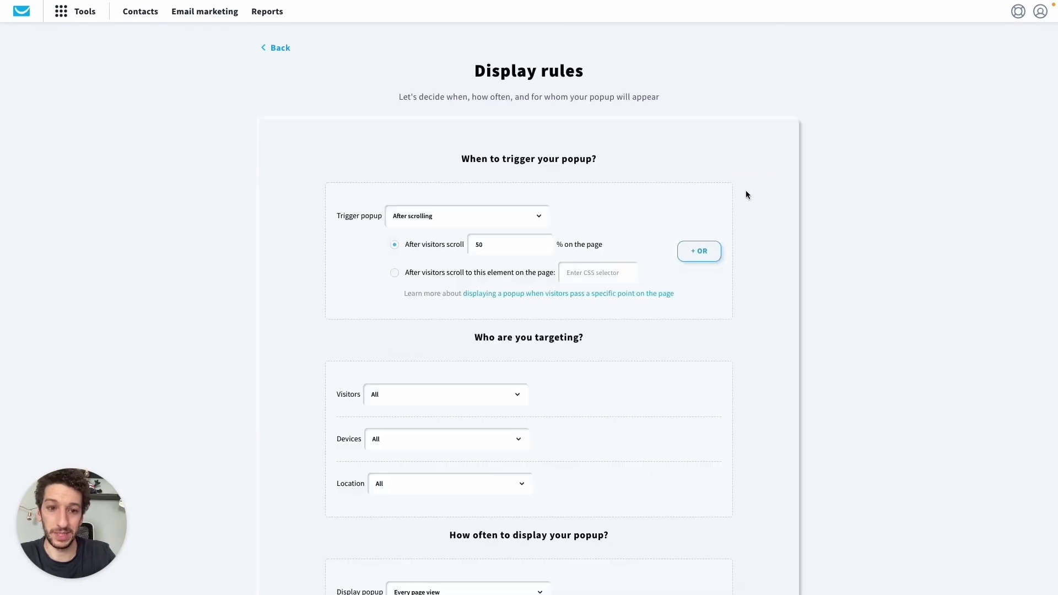
pyautogui.click(517, 215)
pyautogui.click(425, 278)
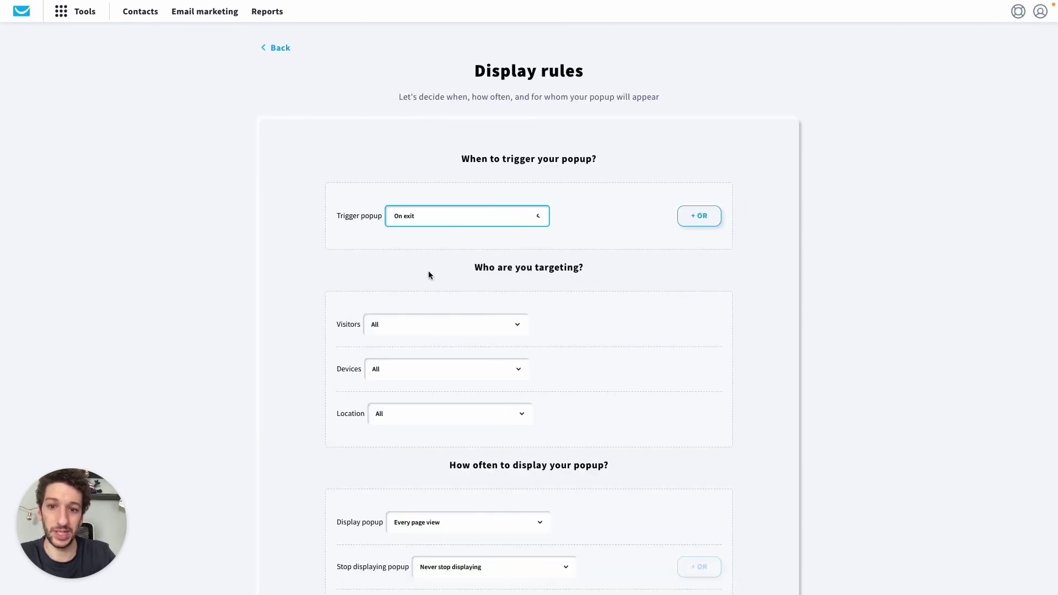
pyautogui.scroll(-3, 640, 189)
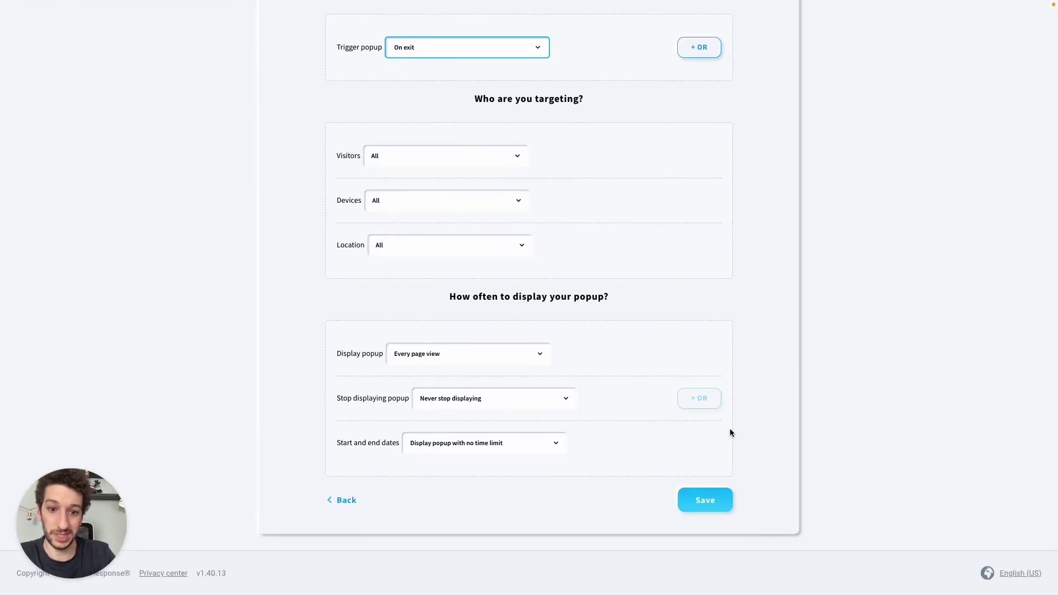
pyautogui.click(698, 497)
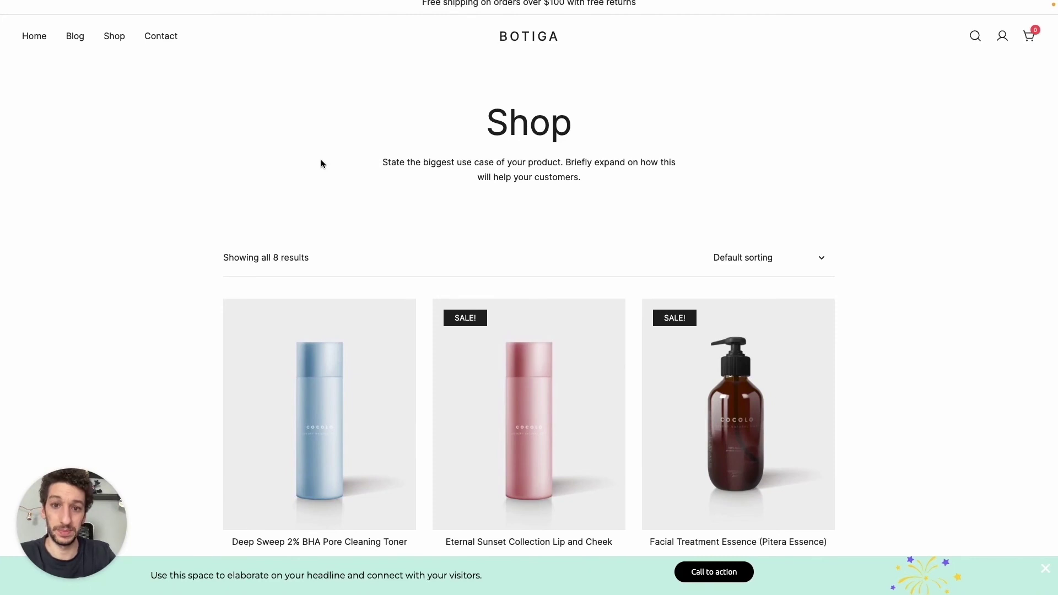
pyautogui.scroll(-1, 321, 160)
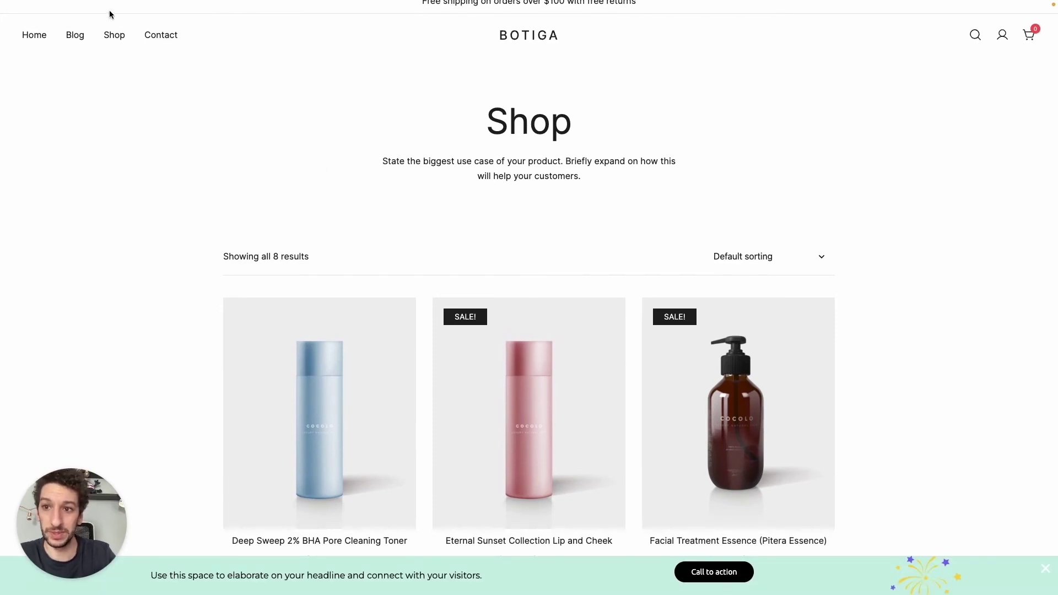
pyautogui.moveTo(80, 5)
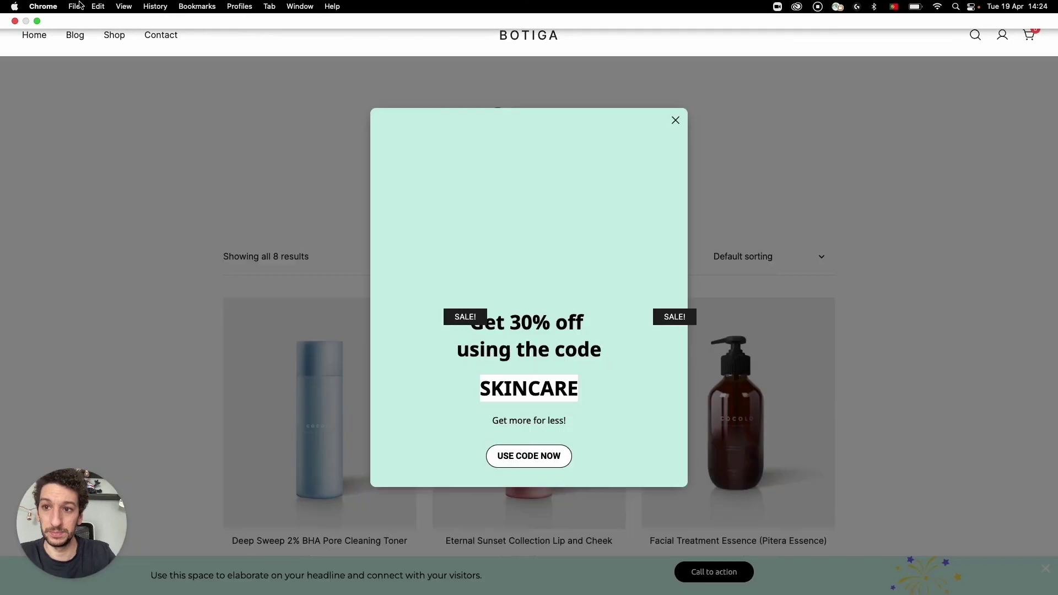
pyautogui.click(104, 190)
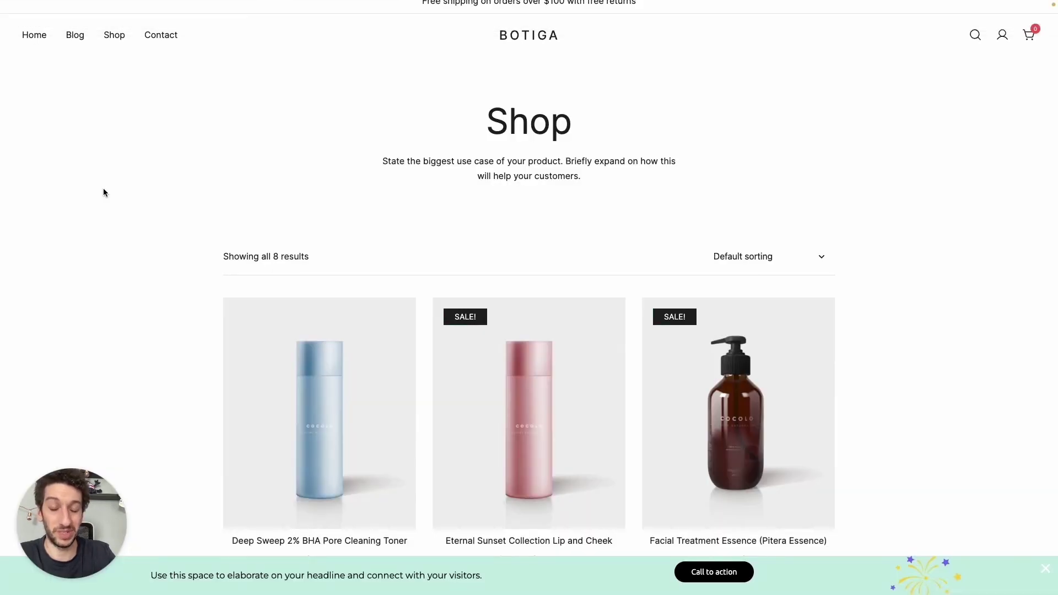
pyautogui.scroll(1, 500, 341)
pyautogui.moveTo(500, 342)
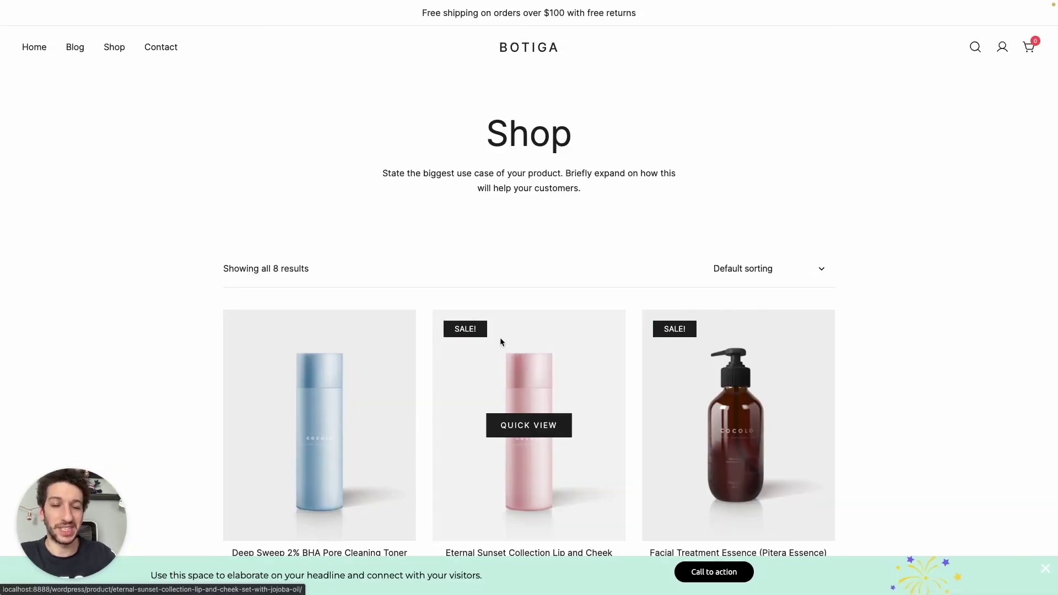